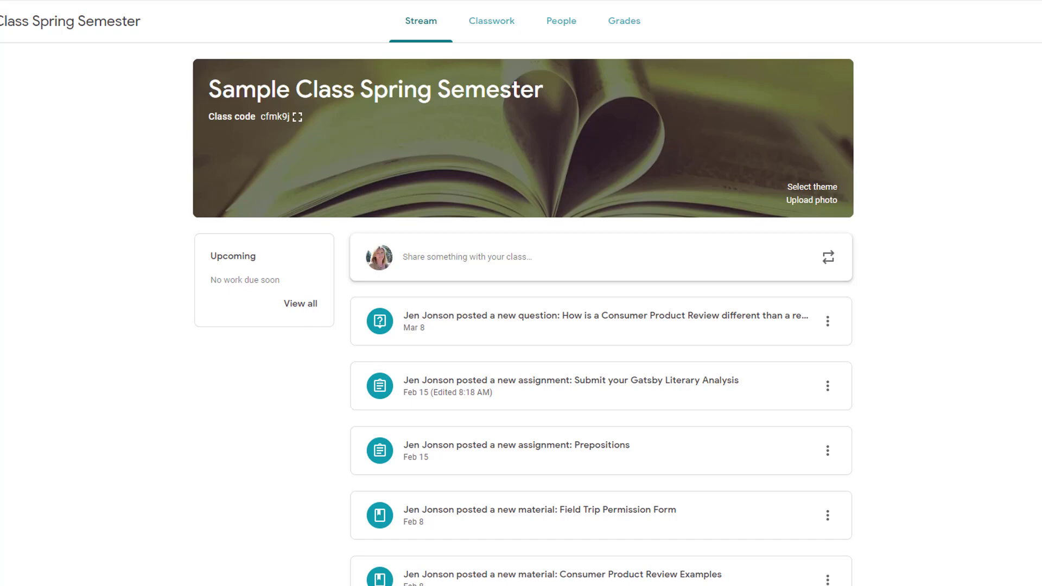
Create an assignment titled 'Prepositions Practice' with instructions to open, complete and submit the attached document.
{"action": "left_click", "coordinate": [503, 30]}
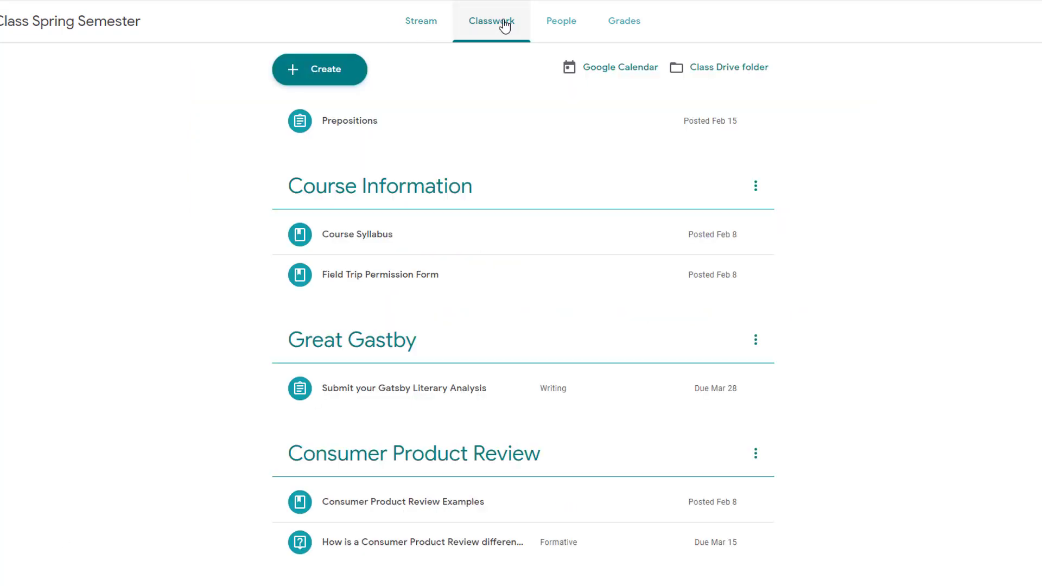
{"action": "left_click", "coordinate": [342, 79]}
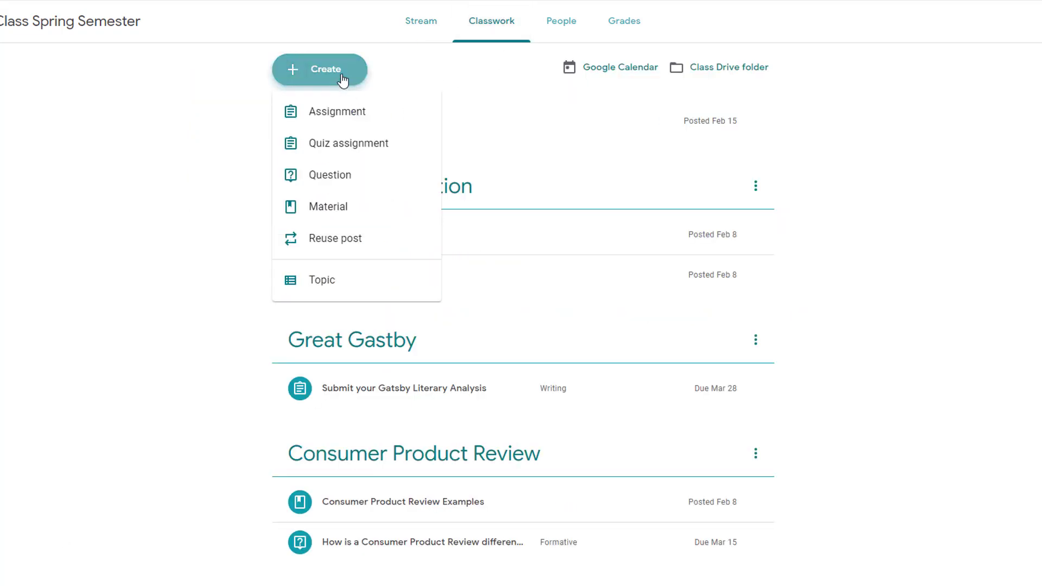
{"action": "left_click", "coordinate": [357, 125]}
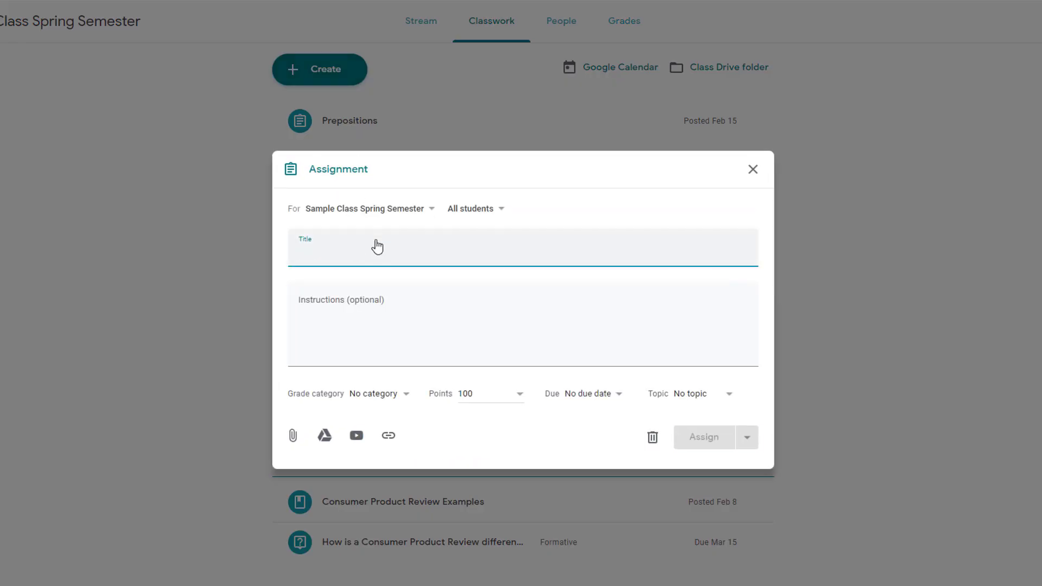
{"action": "type", "text": "Prepositions Practice"}
{"action": "left_click", "coordinate": [323, 300]}
{"action": "type", "text": "Open the attached document, follow the "}
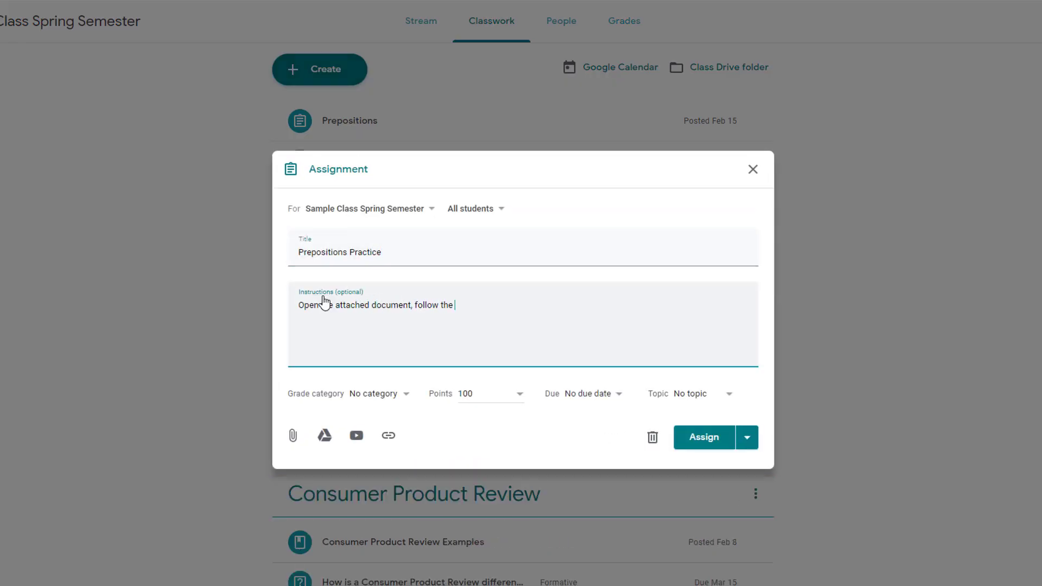
{"action": "type", "text": "provided instructions, and complete/submit it."}
Set category Grammar, 25 points, due date Mar 26, and topic Grammar.
{"action": "left_click", "coordinate": [404, 396]}
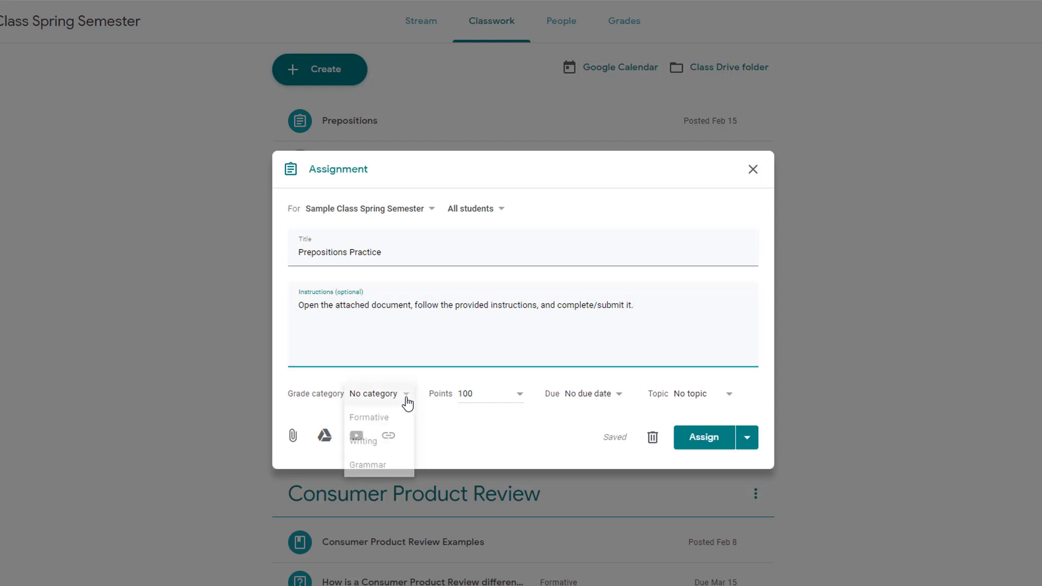
{"action": "left_click", "coordinate": [410, 467]}
{"action": "left_click", "coordinate": [477, 394]}
{"action": "key", "text": "BackSpace"}
{"action": "type", "text": "5"}
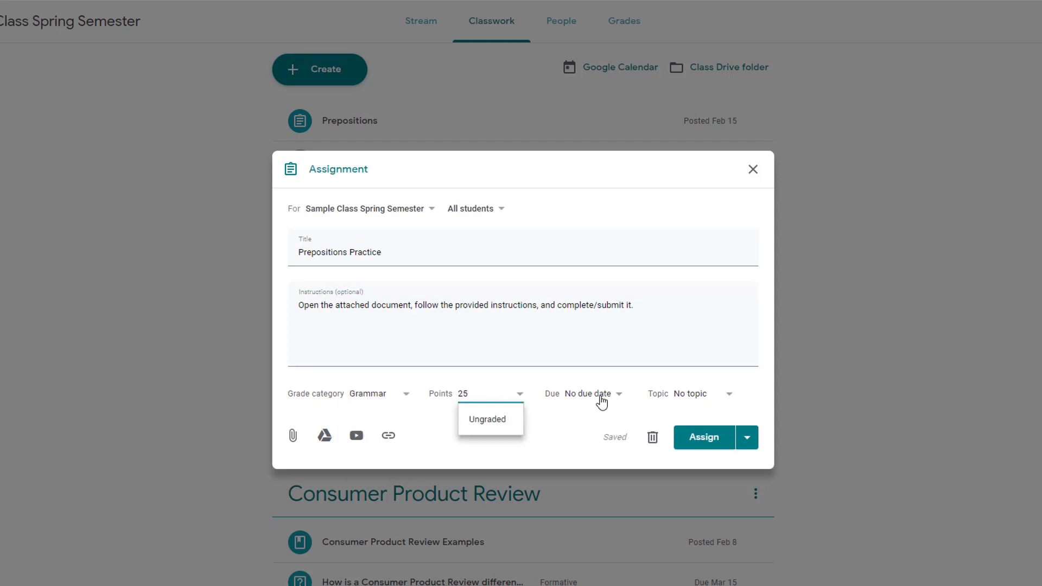
{"action": "left_click", "coordinate": [598, 394]}
{"action": "left_click", "coordinate": [616, 440]}
{"action": "left_click", "coordinate": [617, 583]}
{"action": "left_click", "coordinate": [742, 410]}
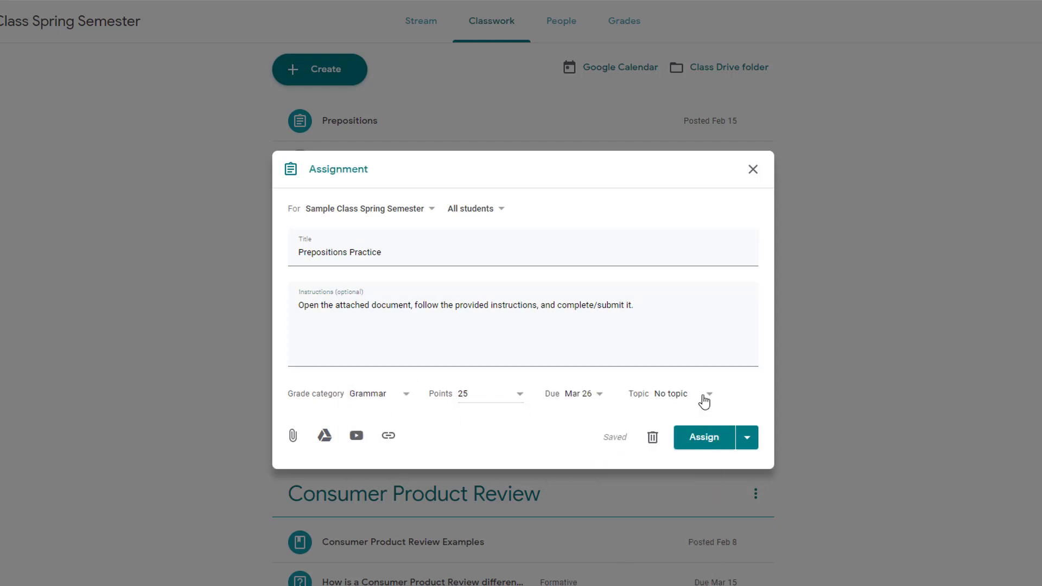
{"action": "left_click", "coordinate": [702, 399]}
{"action": "left_click", "coordinate": [691, 498]}
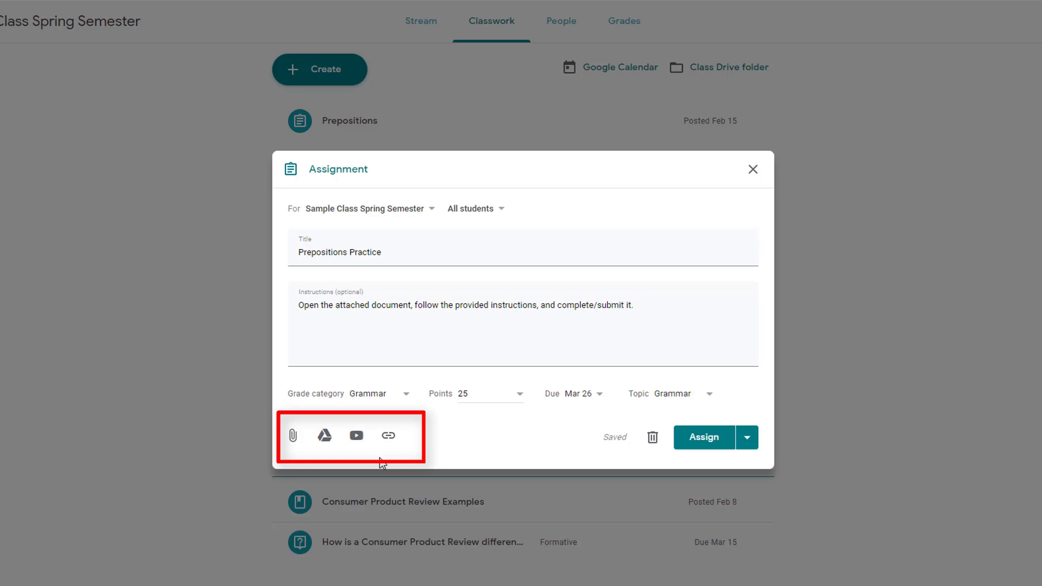
Search Drive for 'prepositions master' and attach the MASTER PREPOSITIONEXERCISE2 - Objects of Prep document.
{"action": "left_click", "coordinate": [325, 435]}
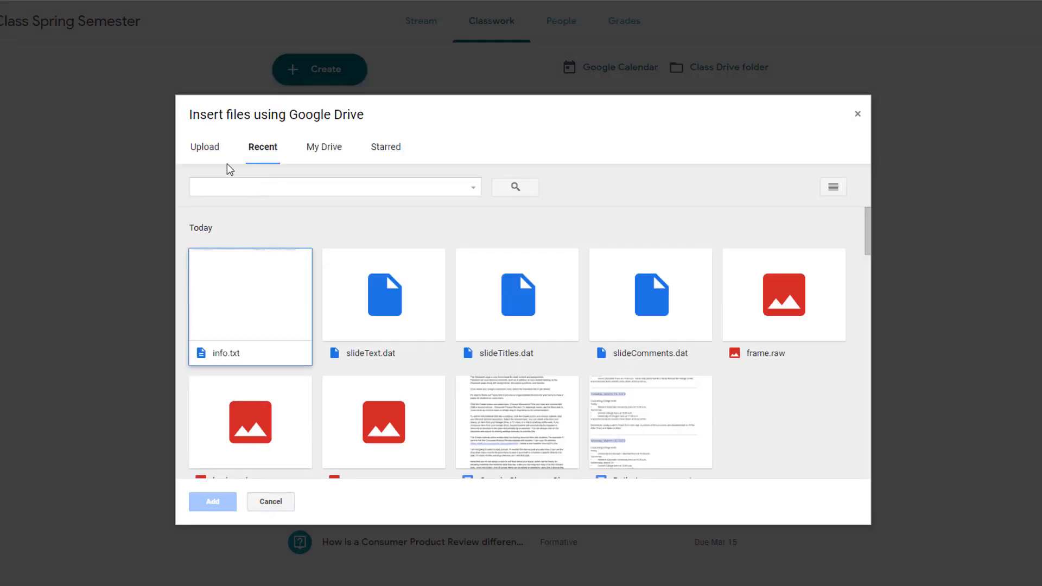
{"action": "left_click", "coordinate": [225, 187]}
{"action": "type", "text": "per"}
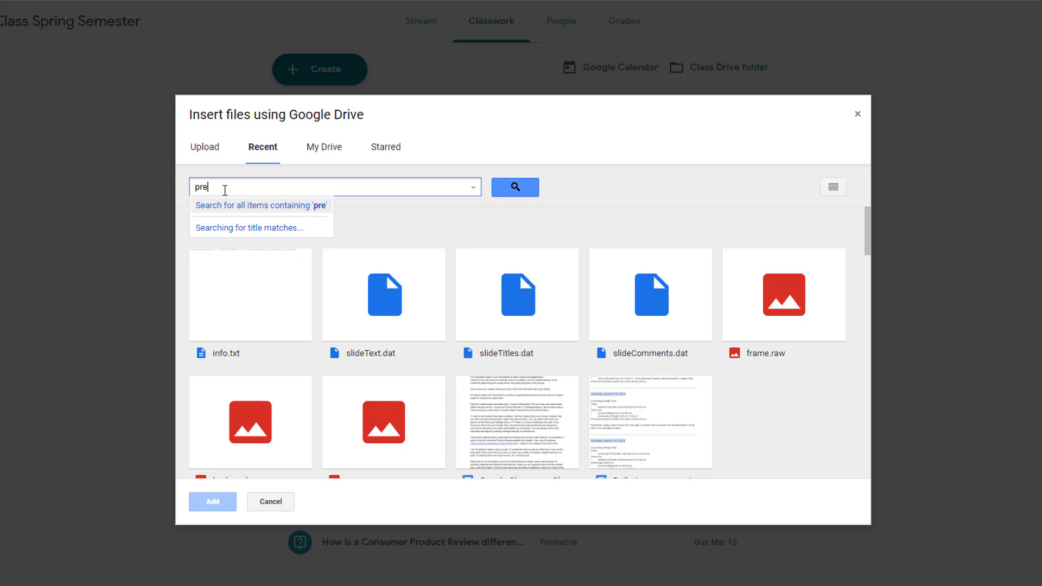
{"action": "type", "text": "positions master"}
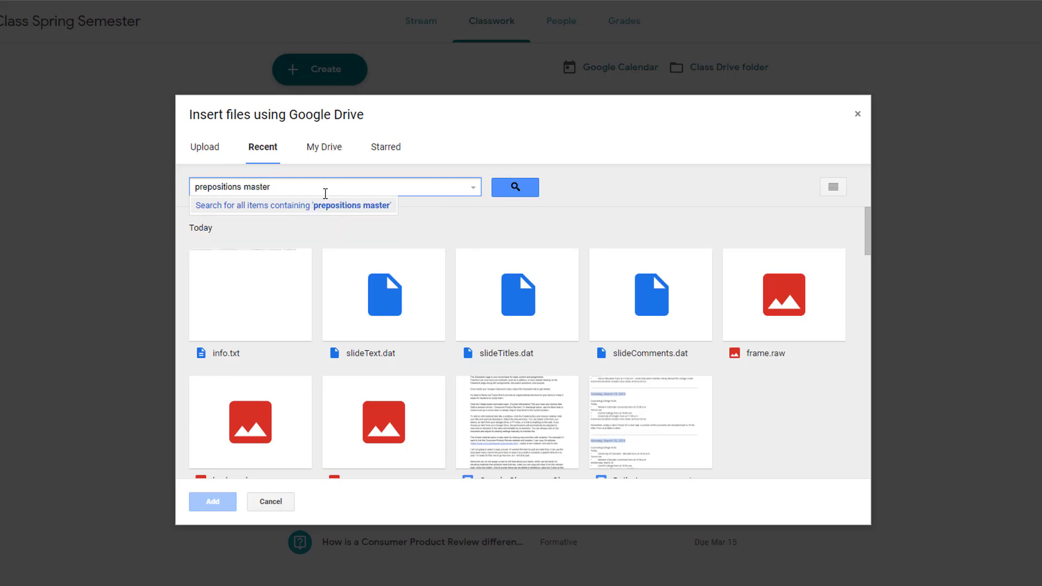
{"action": "left_click", "coordinate": [320, 206]}
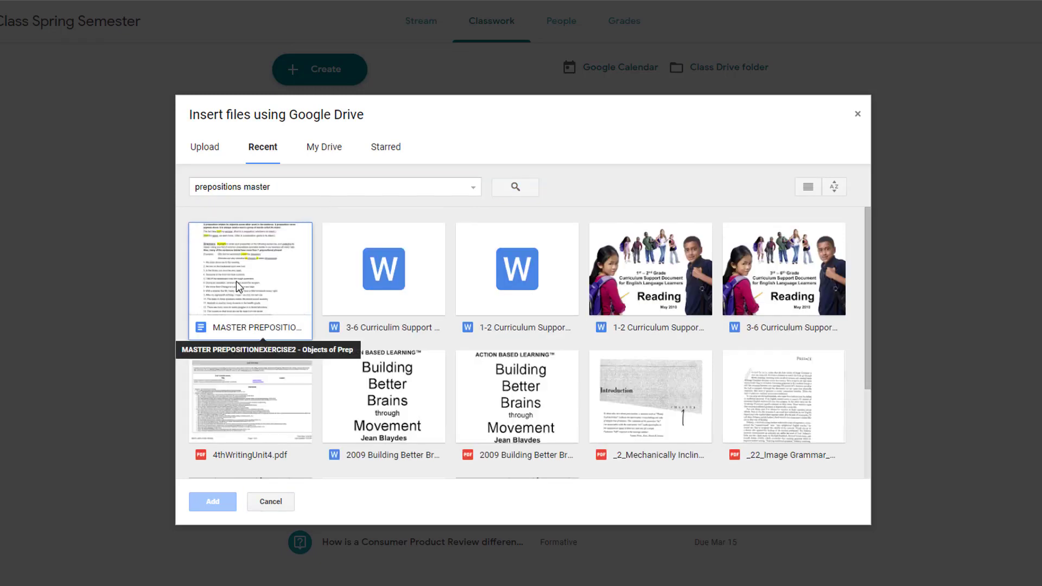
{"action": "double_click", "coordinate": [236, 281]}
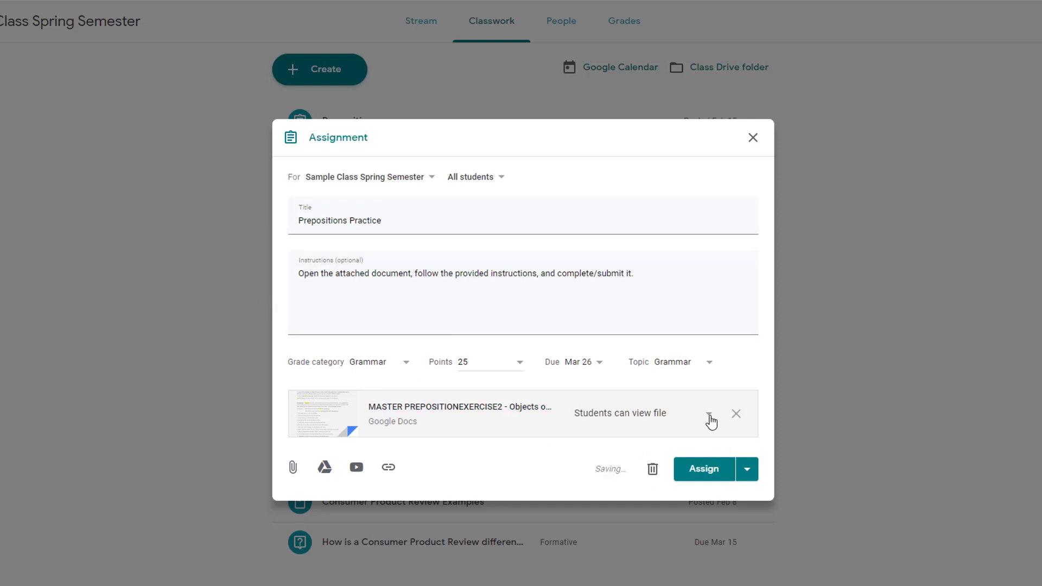
Set the attachment to 'Make a copy for each student' and assign Prepositions Practice.
{"action": "left_click", "coordinate": [708, 417]}
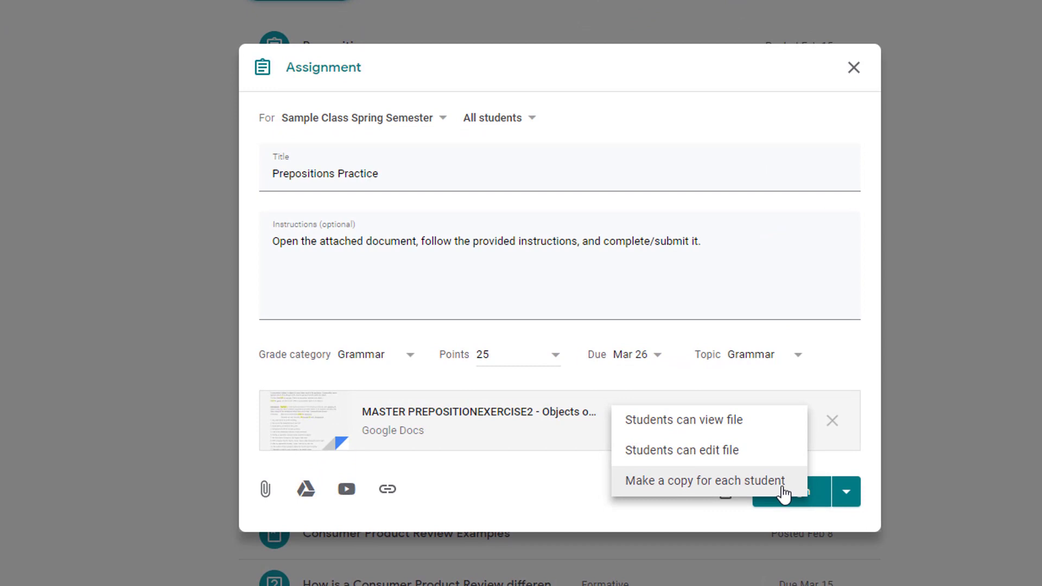
{"action": "left_click", "coordinate": [782, 488]}
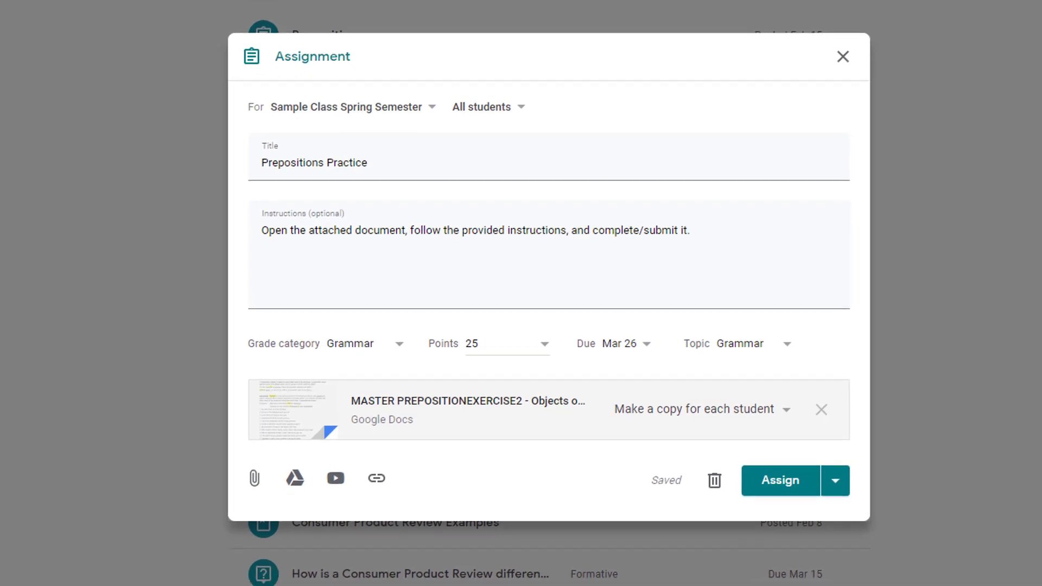
{"action": "left_click", "coordinate": [832, 473]}
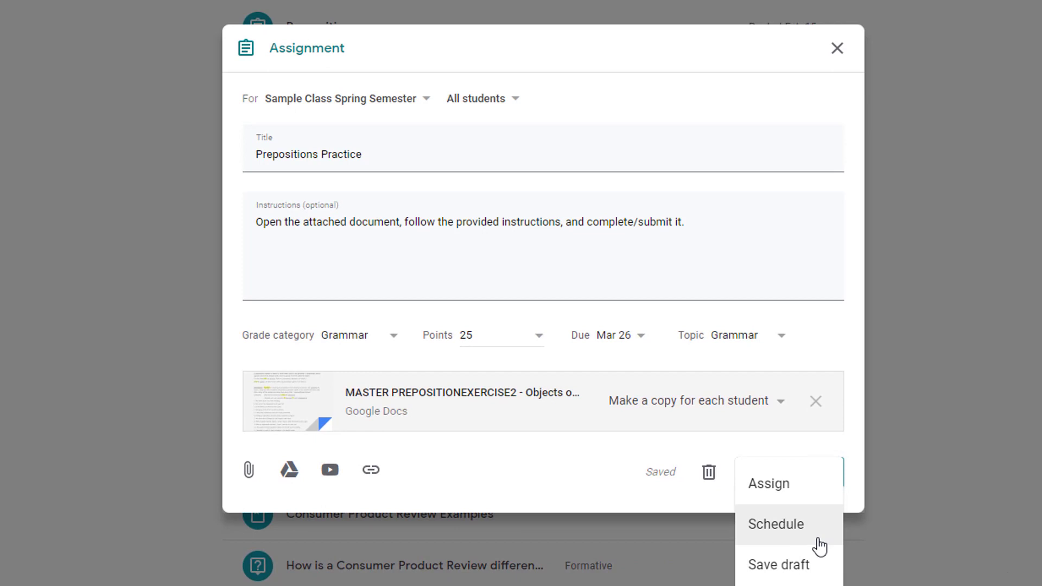
{"action": "left_click", "coordinate": [782, 486]}
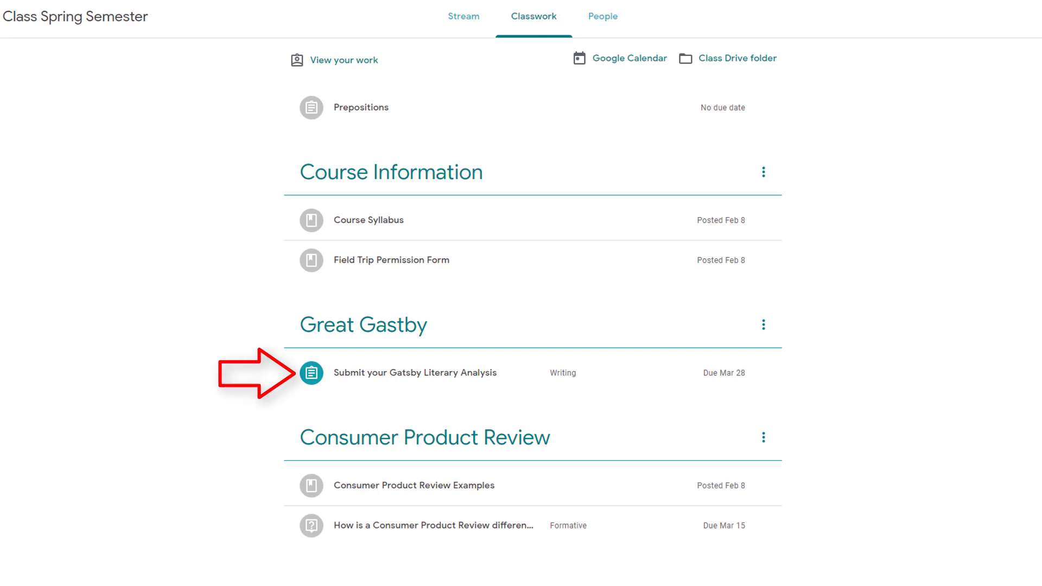
As the student, open the Gatsby Literary Analysis assignment page and list the Add work options.
{"action": "left_click", "coordinate": [491, 383]}
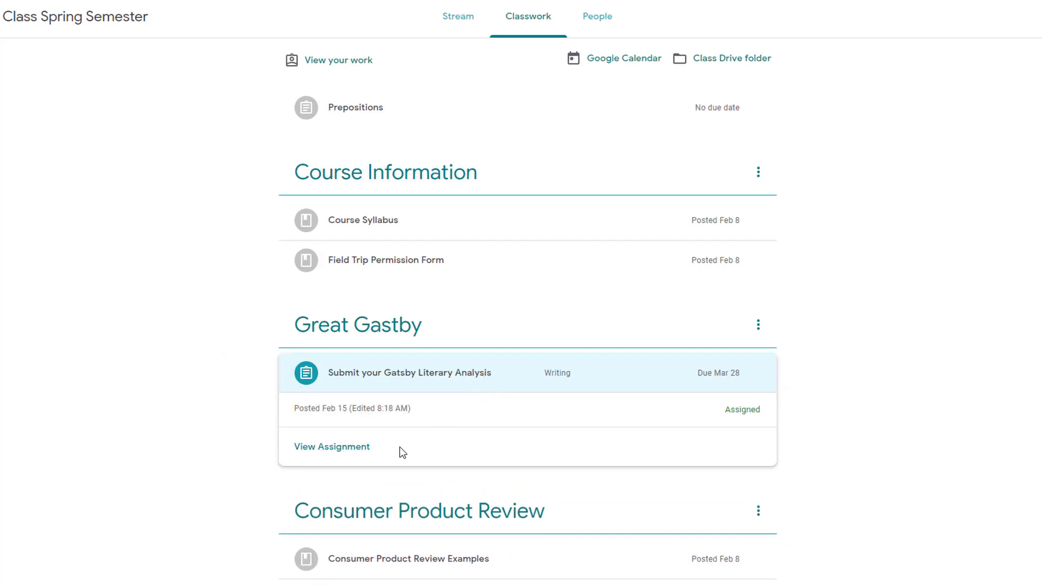
{"action": "left_click", "coordinate": [323, 455]}
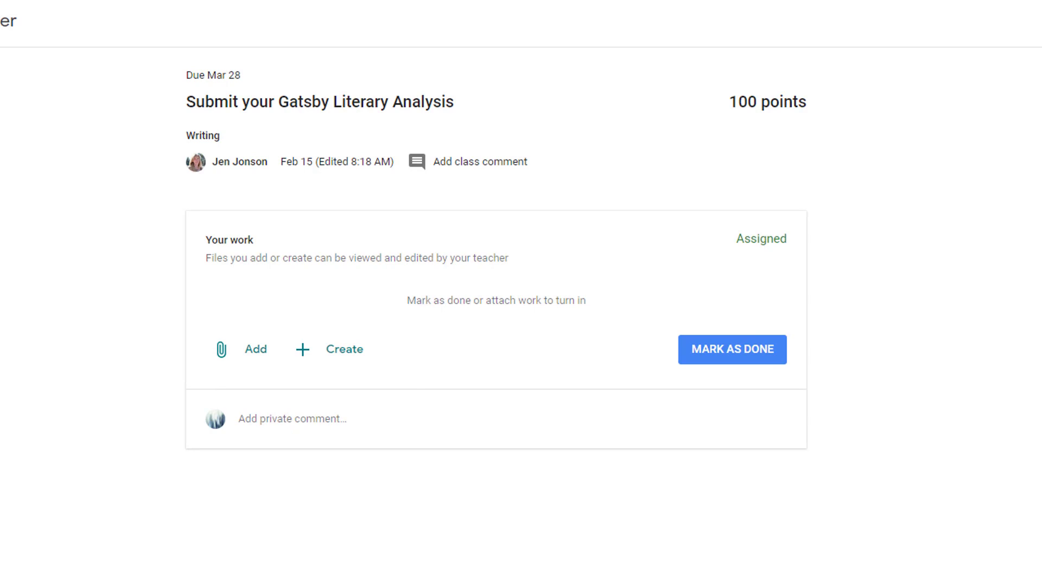
{"action": "left_click", "coordinate": [255, 351]}
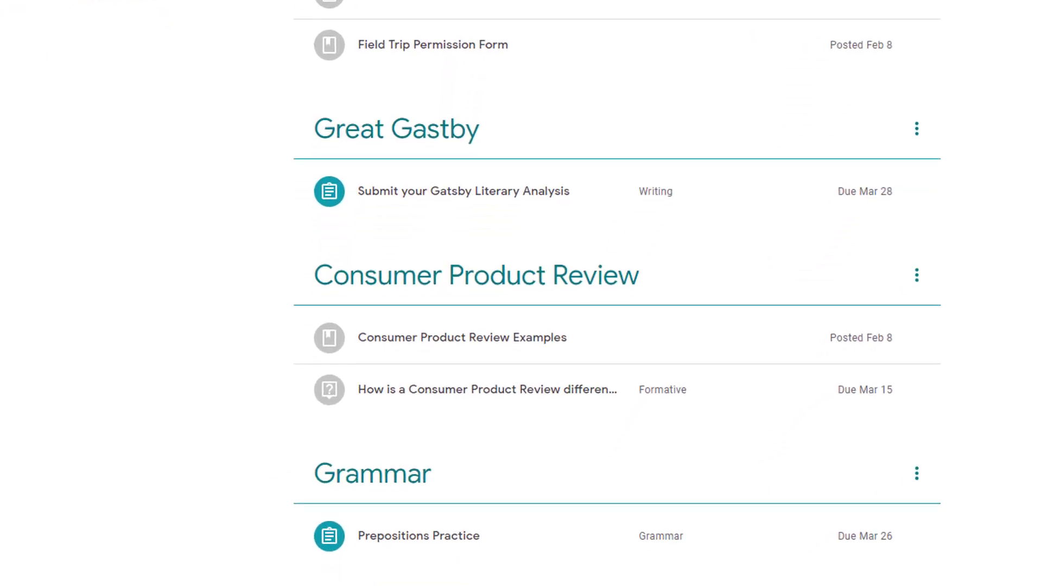
As the student, open the Prepositions Practice assignment page from Classwork.
{"action": "left_click", "coordinate": [464, 536]}
{"action": "scroll", "coordinate": [464, 537], "scroll_direction": "down", "scroll_amount": 3}
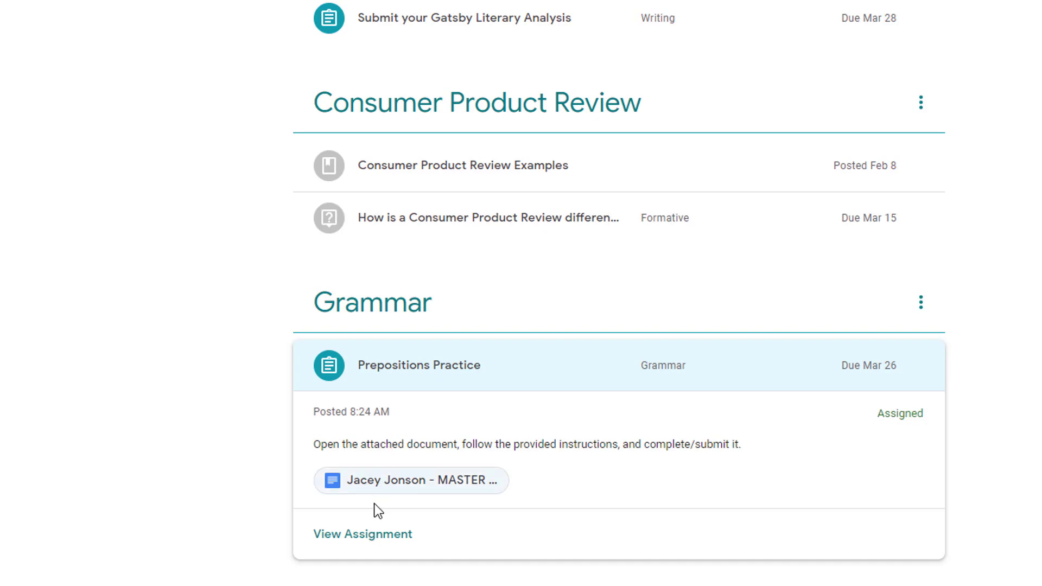
{"action": "left_click", "coordinate": [371, 545]}
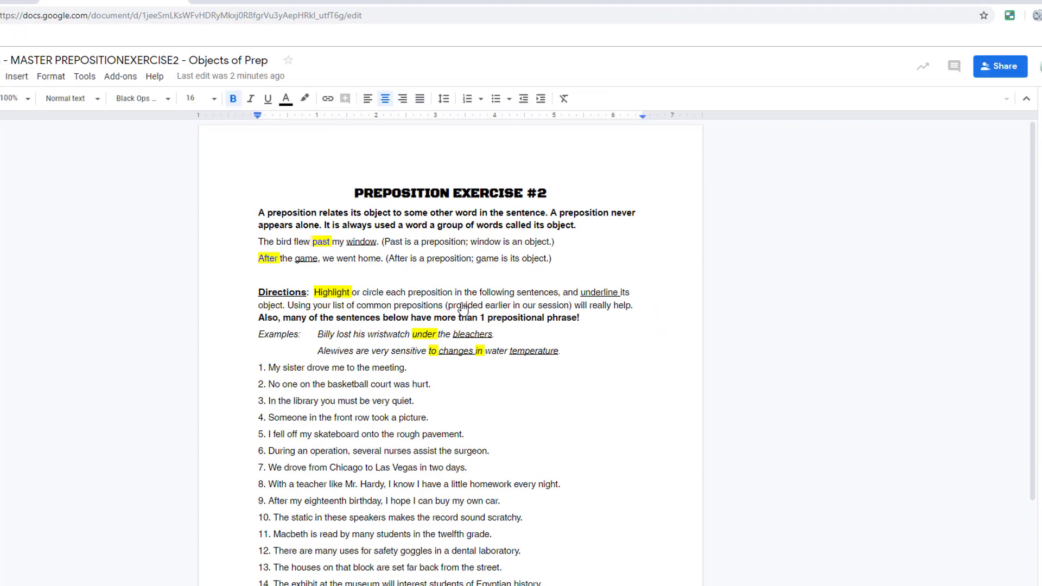
Highlight 'to' and 'on' green and underline 'meeting.' and 'court' in sentences 1 and 2.
{"action": "double_click", "coordinate": [351, 368]}
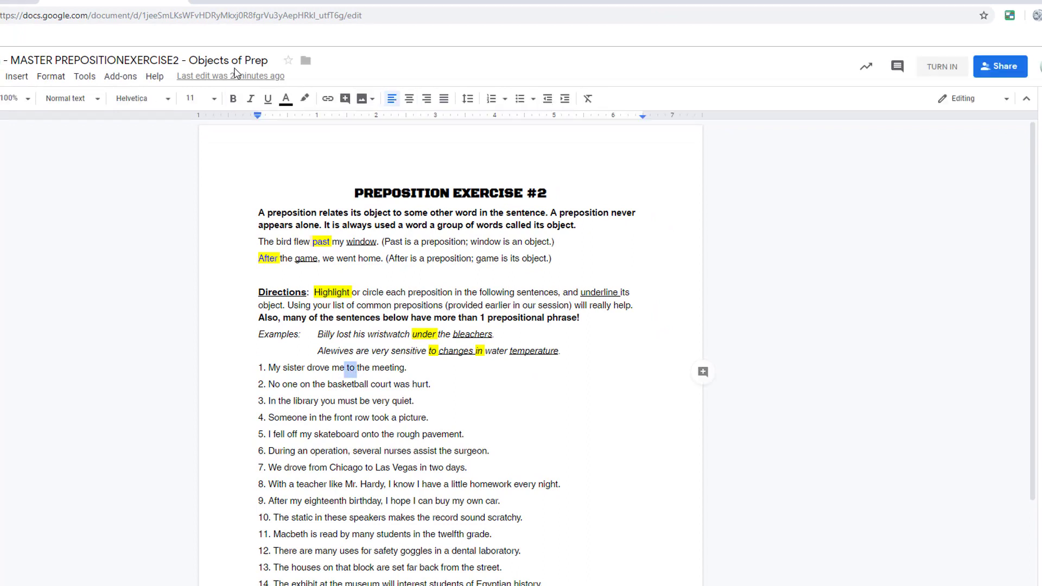
{"action": "left_click", "coordinate": [306, 100]}
{"action": "left_click", "coordinate": [354, 155]}
{"action": "double_click", "coordinate": [380, 368]}
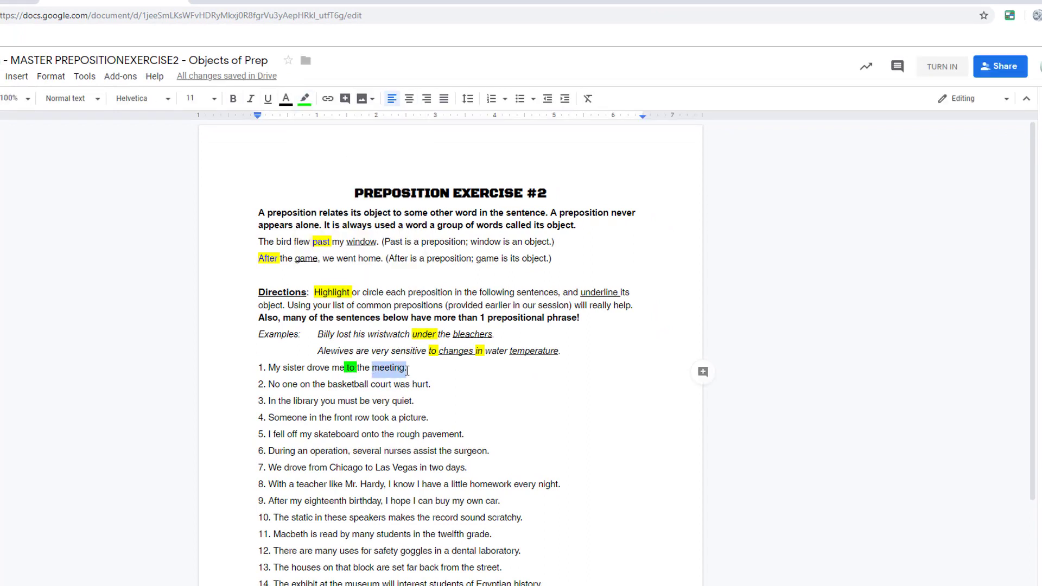
{"action": "key", "text": "ctrl+u"}
{"action": "double_click", "coordinate": [302, 384]}
{"action": "left_click", "coordinate": [304, 98]}
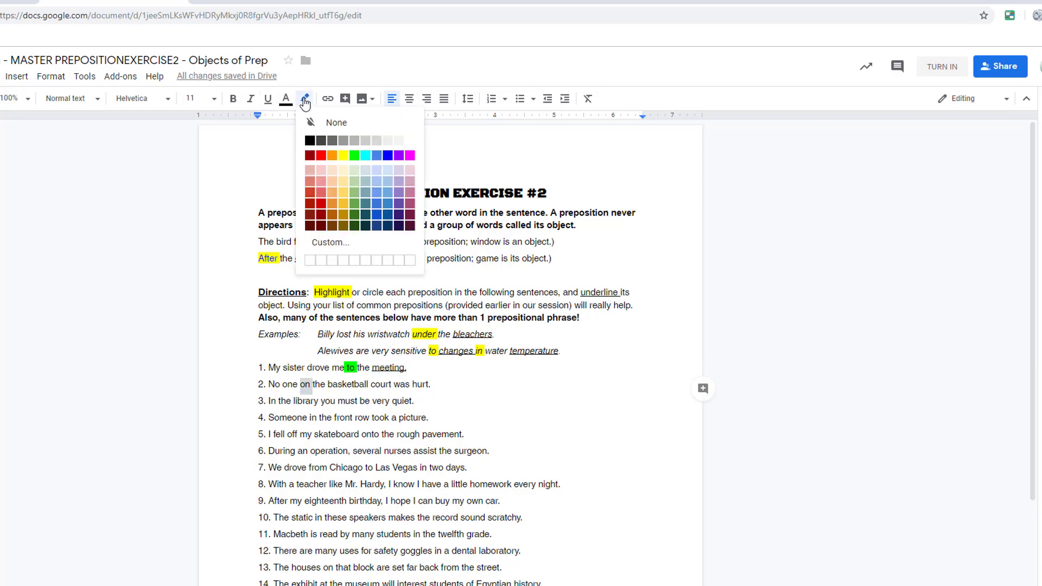
{"action": "left_click", "coordinate": [354, 156]}
{"action": "left_click_drag", "start_coordinate": [368, 384], "coordinate": [392, 384]}
{"action": "key", "text": "ctrl+u"}
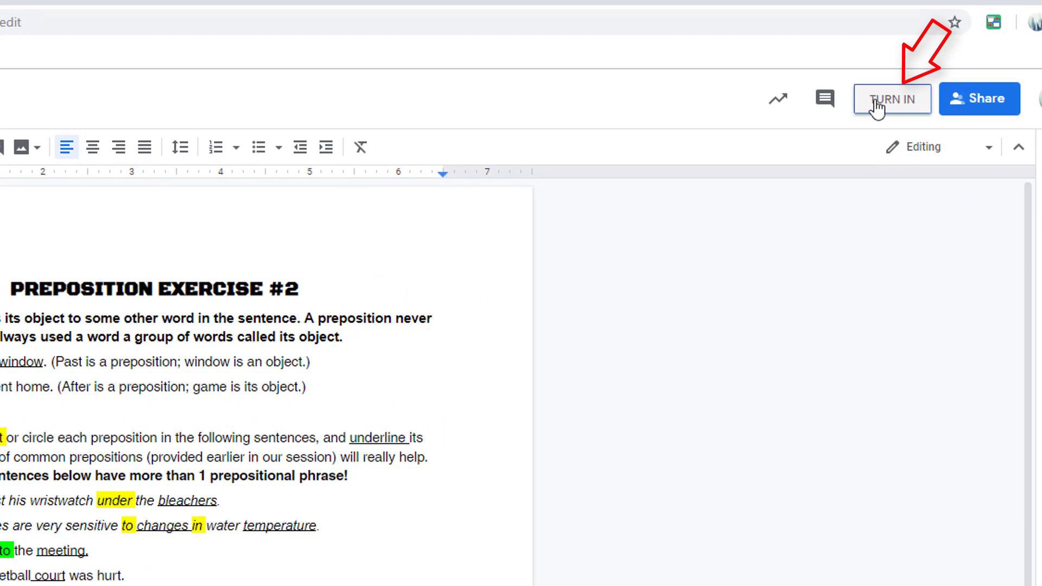
Turn in the edited document and confirm the submission.
{"action": "left_click", "coordinate": [877, 103]}
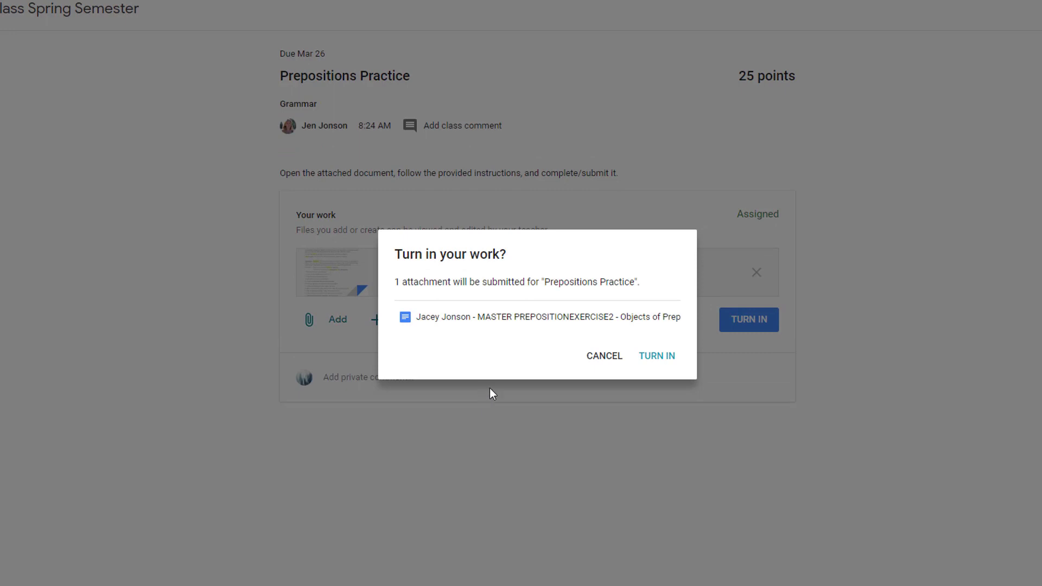
{"action": "left_click", "coordinate": [662, 356]}
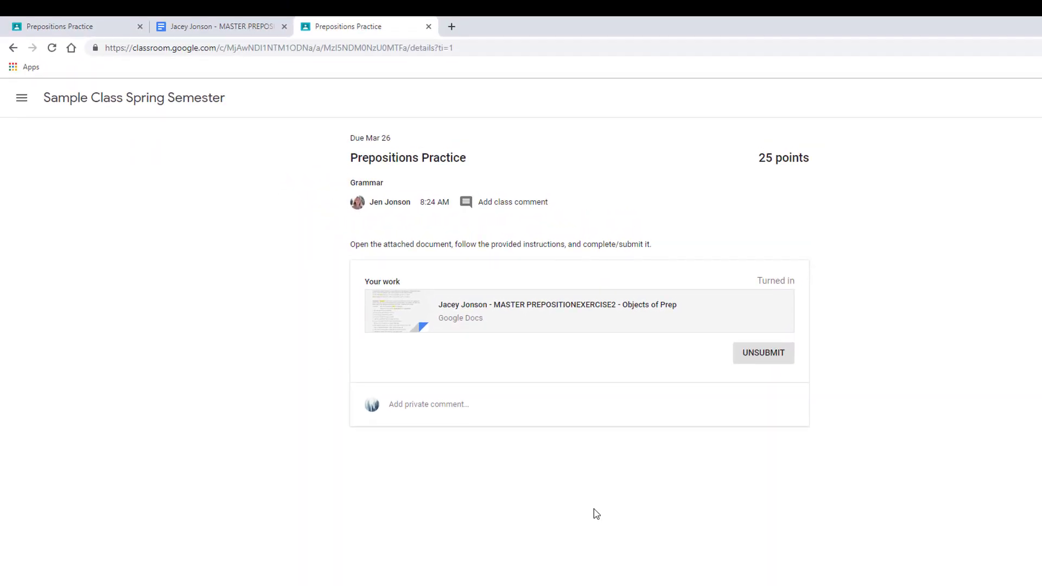
Return to the teacher's Classwork page for Sample Class Spring Semester.
{"action": "left_click", "coordinate": [247, 26]}
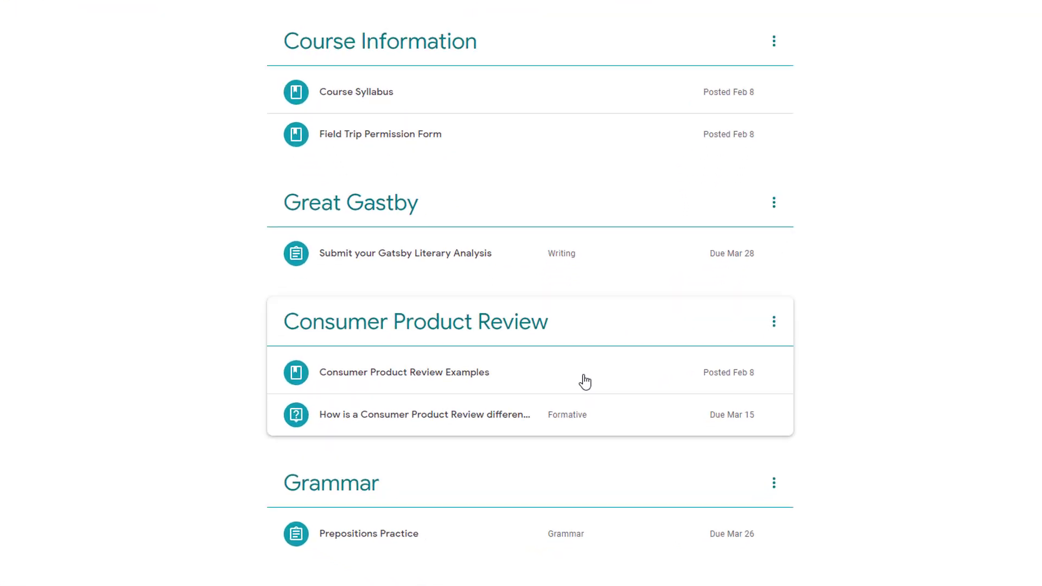
Expand Prepositions Practice to see its 1 Turned in and 1 Assigned counts.
{"action": "left_click", "coordinate": [369, 542]}
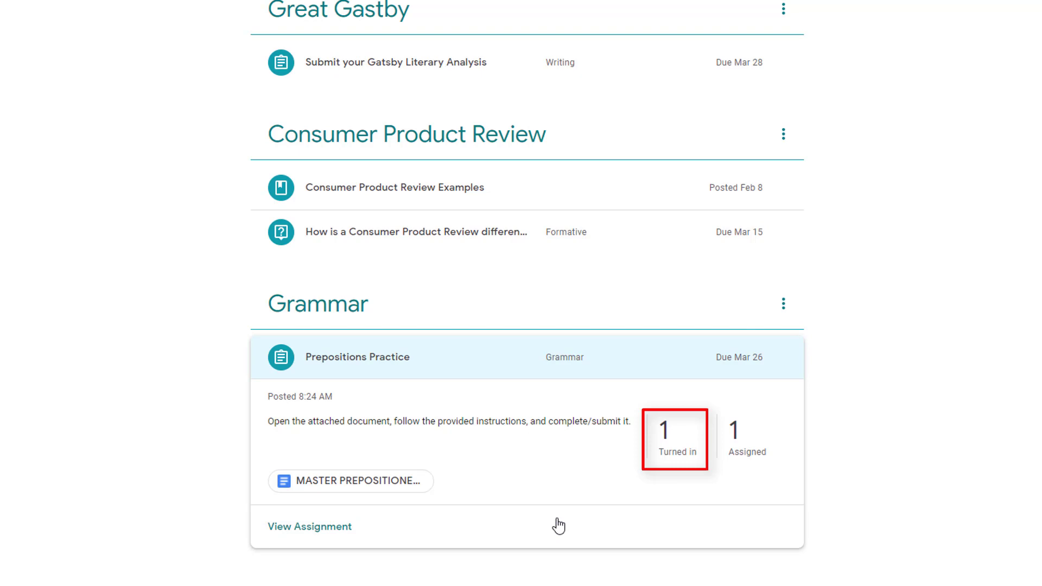
Open Prepositions Practice's turned-in work and switch the status filter between All and Turned in.
{"action": "left_click", "coordinate": [684, 449]}
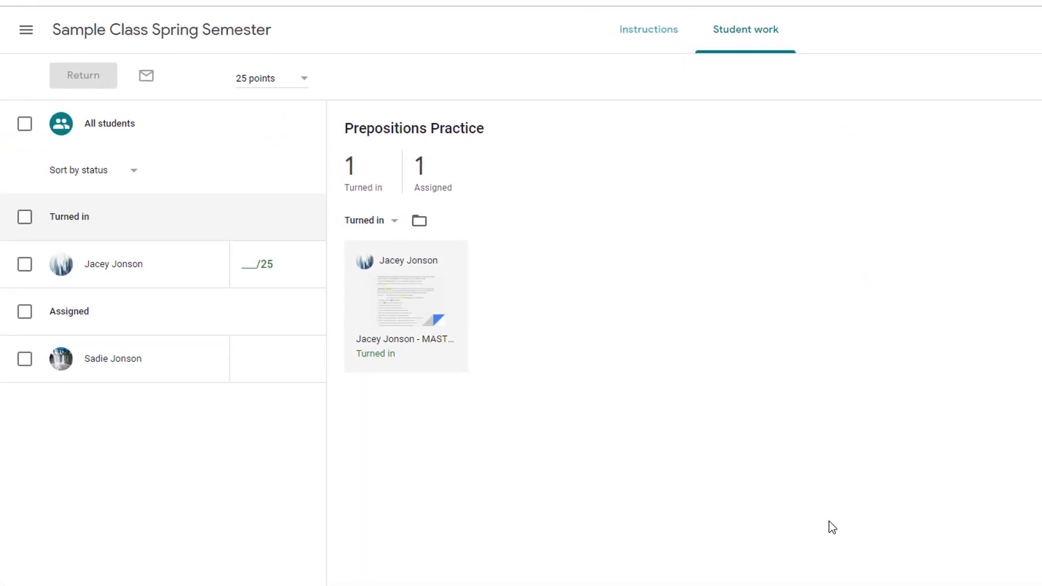
{"action": "left_click", "coordinate": [376, 220]}
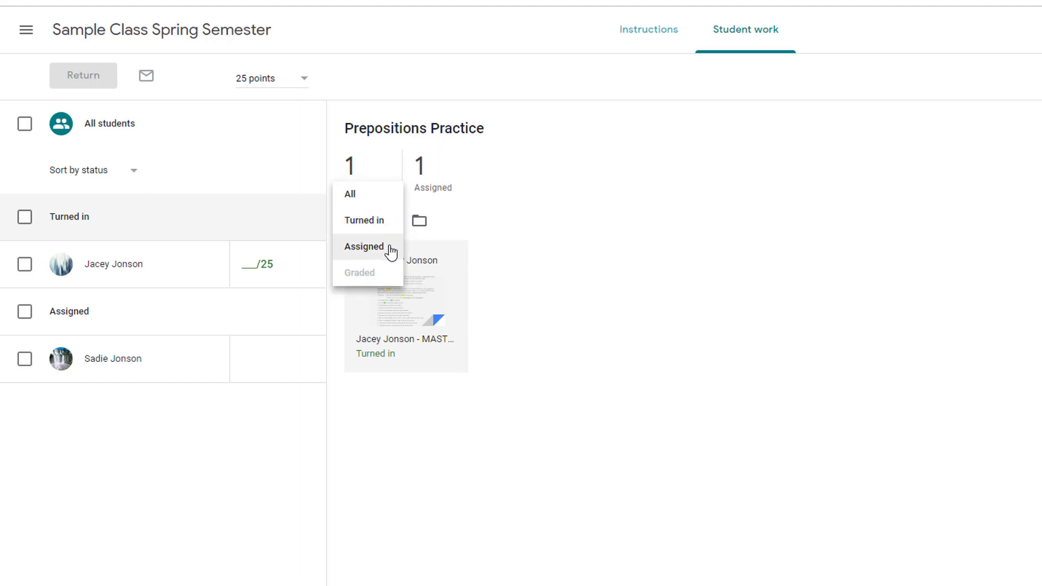
{"action": "left_click", "coordinate": [369, 198]}
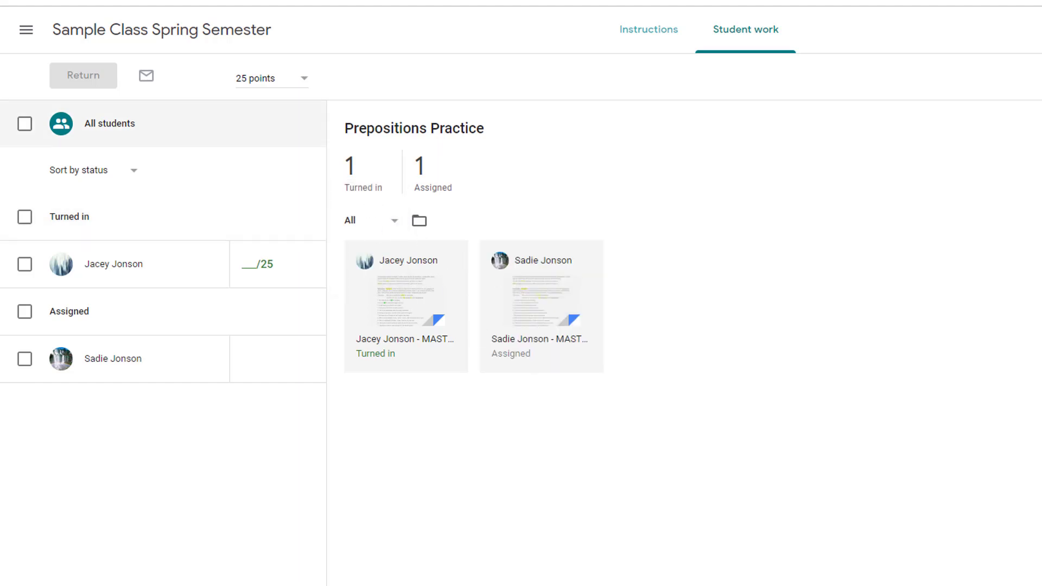
{"action": "left_click", "coordinate": [395, 222]}
Open the student's turned-in Prepositions Practice document and confirm it stays in Suggesting mode.
{"action": "left_click", "coordinate": [385, 255]}
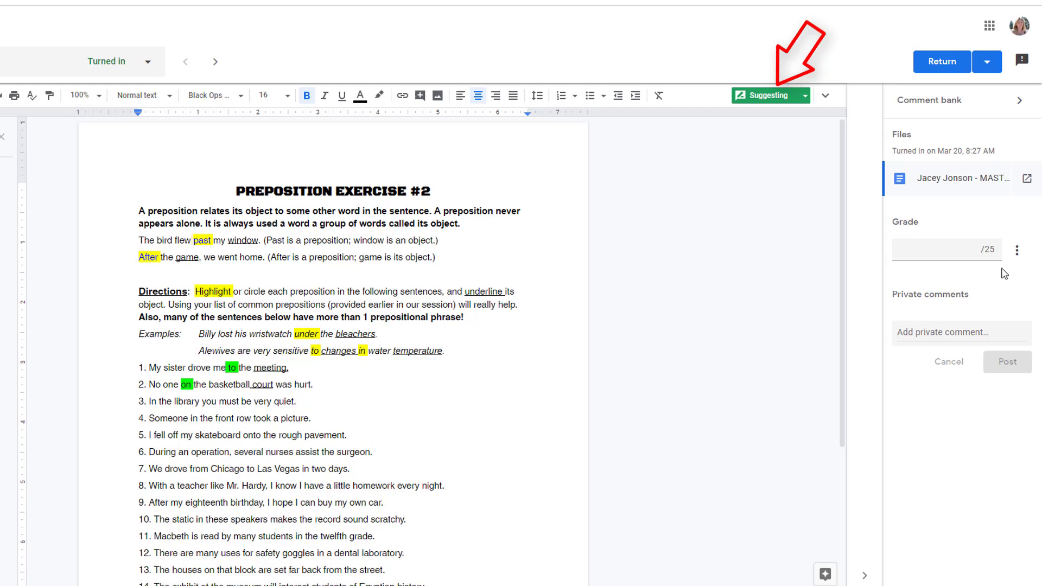
{"action": "left_click", "coordinate": [803, 97]}
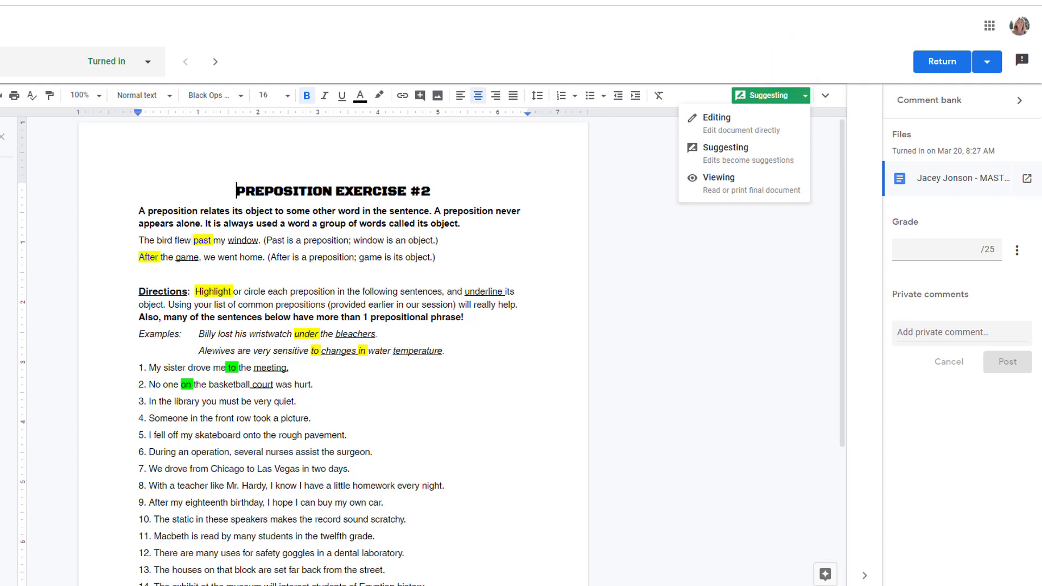
{"action": "key", "text": "Escape"}
{"action": "scroll", "coordinate": [451, 346], "scroll_direction": "down", "scroll_amount": 1}
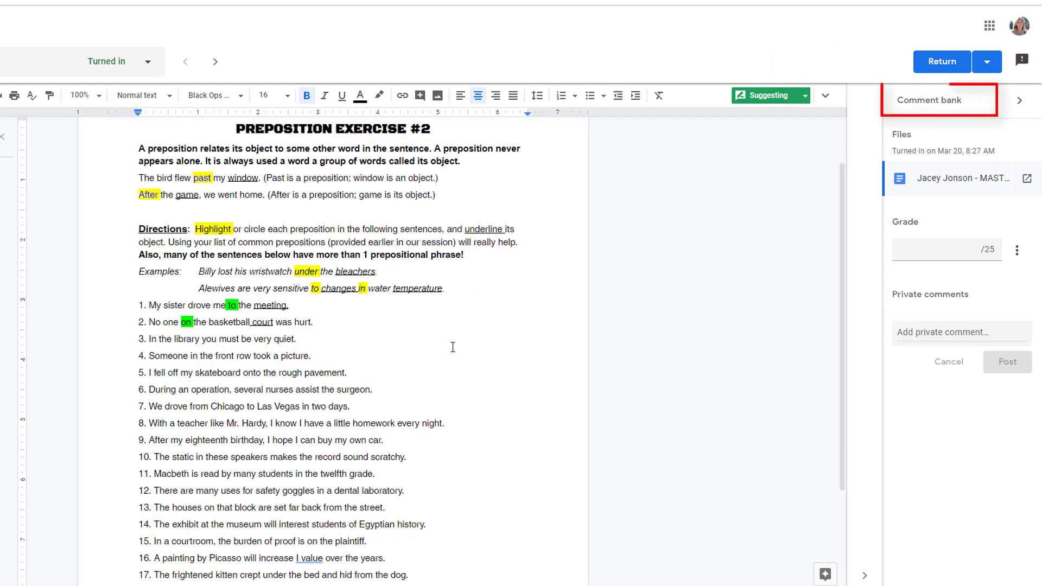
Save 'This is the object of the preposition.' as a new comment-bank entry.
{"action": "left_click", "coordinate": [938, 104]}
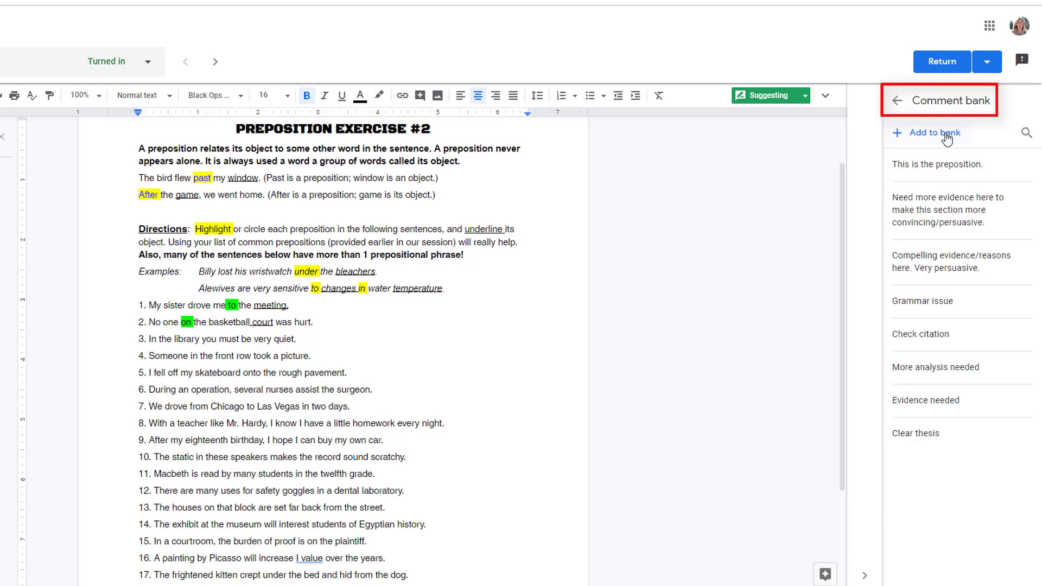
{"action": "left_click", "coordinate": [946, 137]}
{"action": "type", "text": "This is the object of the preposition"}
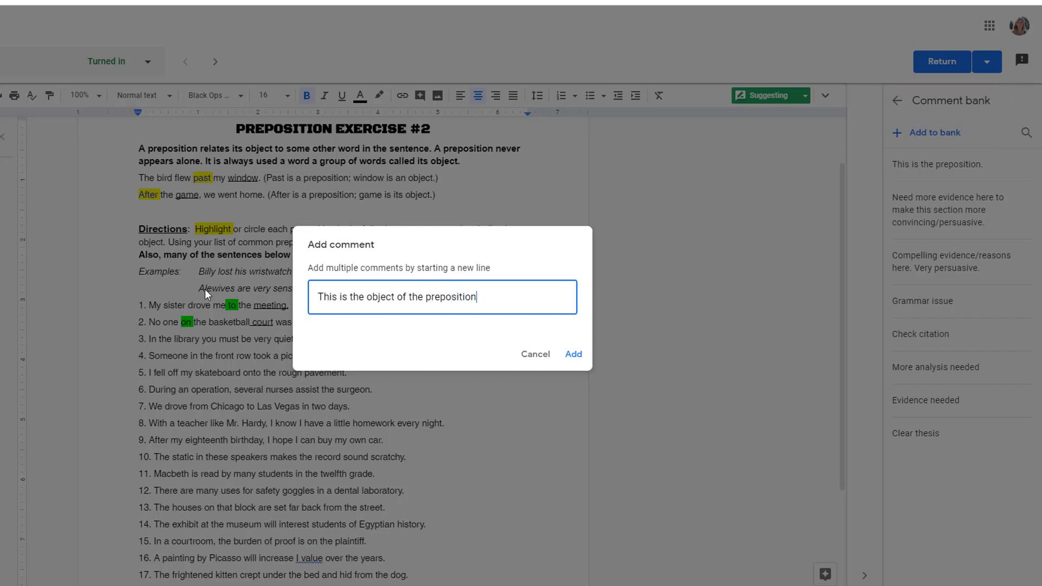
{"action": "type", "text": "."}
{"action": "left_click", "coordinate": [574, 354]}
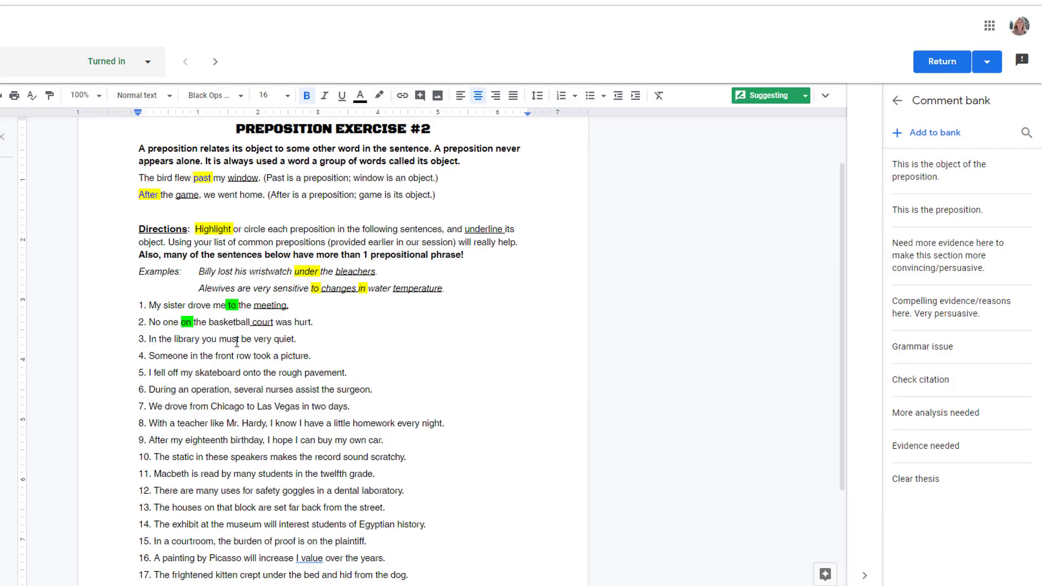
Comment 'This is the preposition.' from the bank on the word In in sentence 3.
{"action": "double_click", "coordinate": [153, 341]}
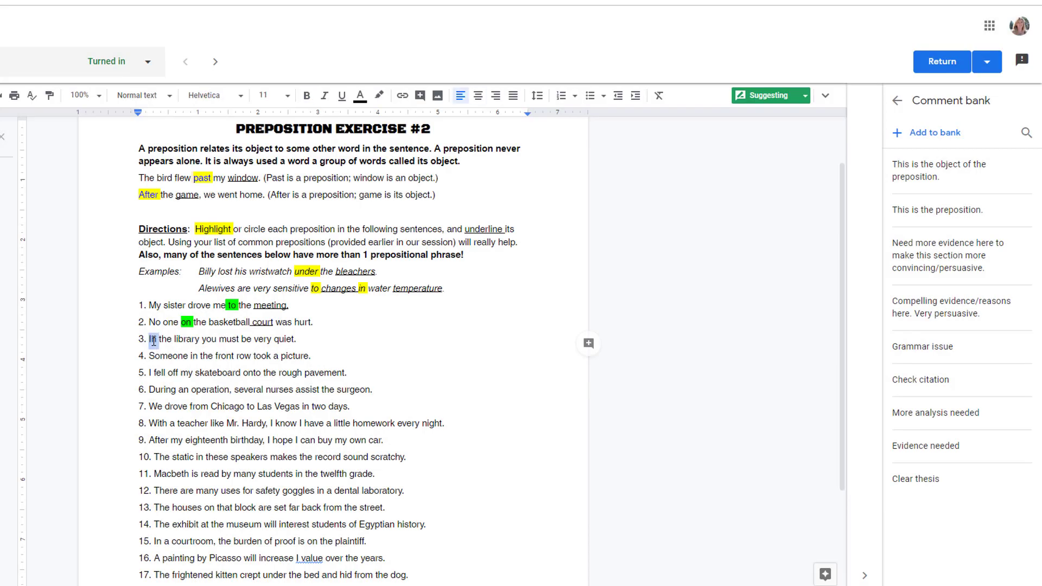
{"action": "left_click", "coordinate": [588, 346]}
{"action": "type", "text": "#"}
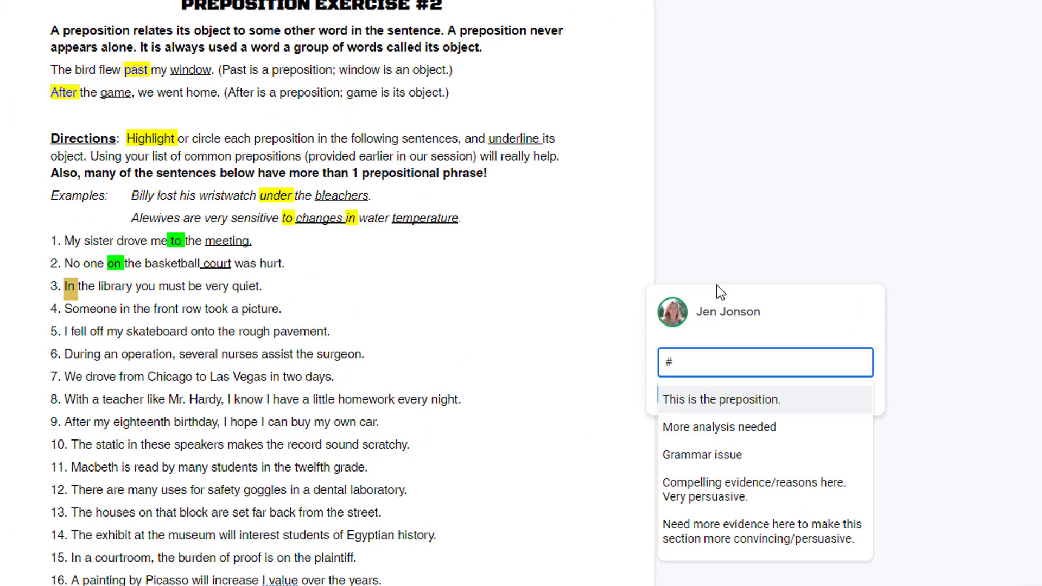
{"action": "left_click", "coordinate": [733, 409]}
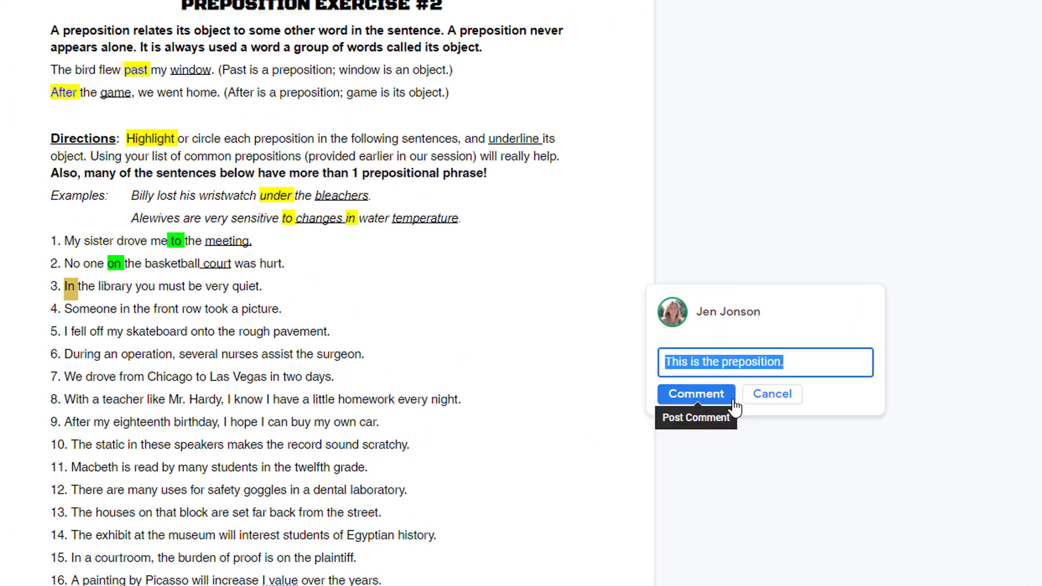
{"action": "left_click", "coordinate": [721, 404]}
Comment 'This is the object of the preposition.' from the bank on the word library.
{"action": "scroll", "coordinate": [326, 380], "scroll_direction": "up", "scroll_amount": 2}
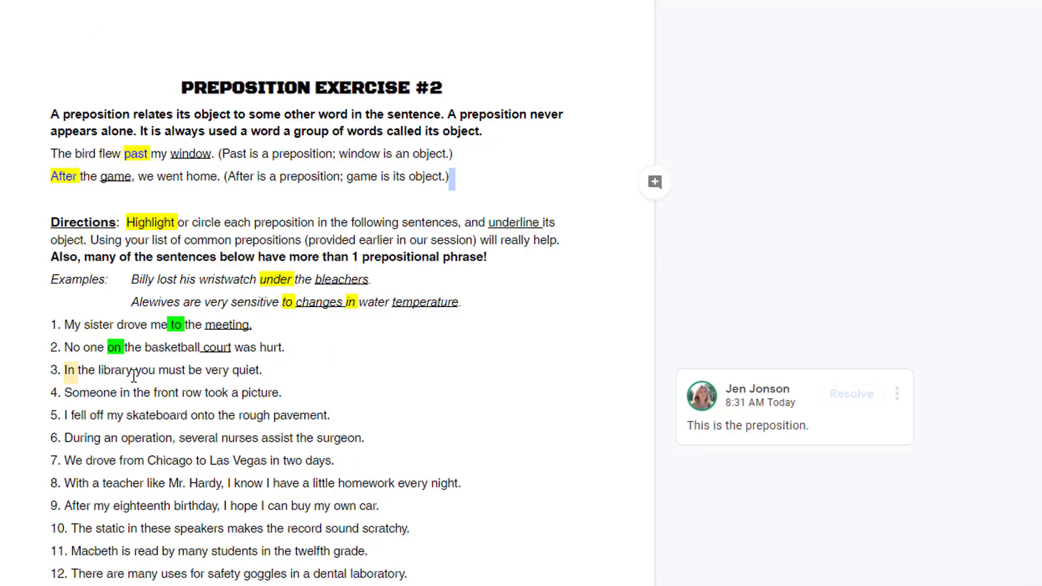
{"action": "double_click", "coordinate": [130, 374]}
{"action": "left_click", "coordinate": [654, 375]}
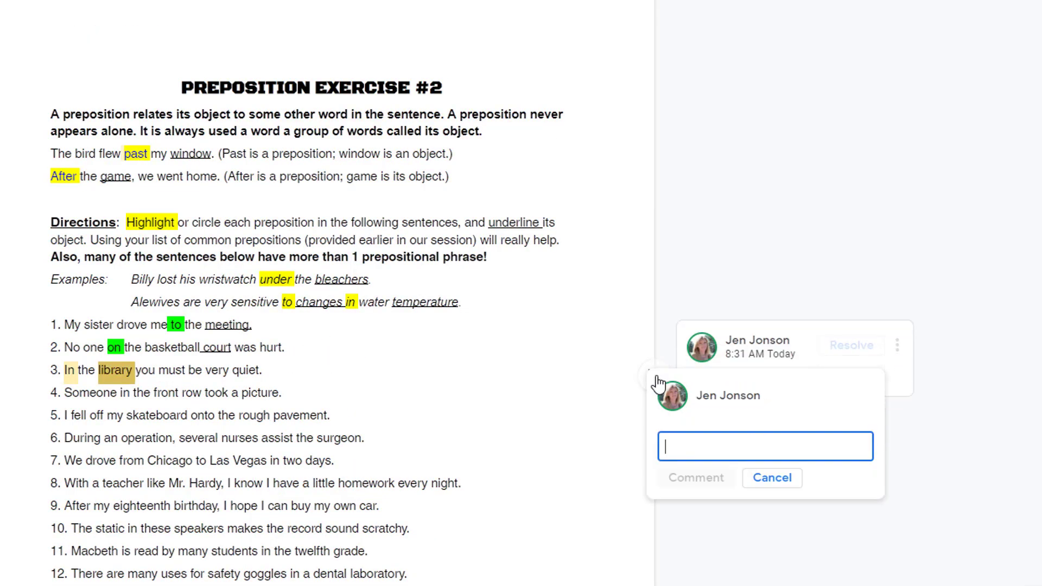
{"action": "type", "text": "#"}
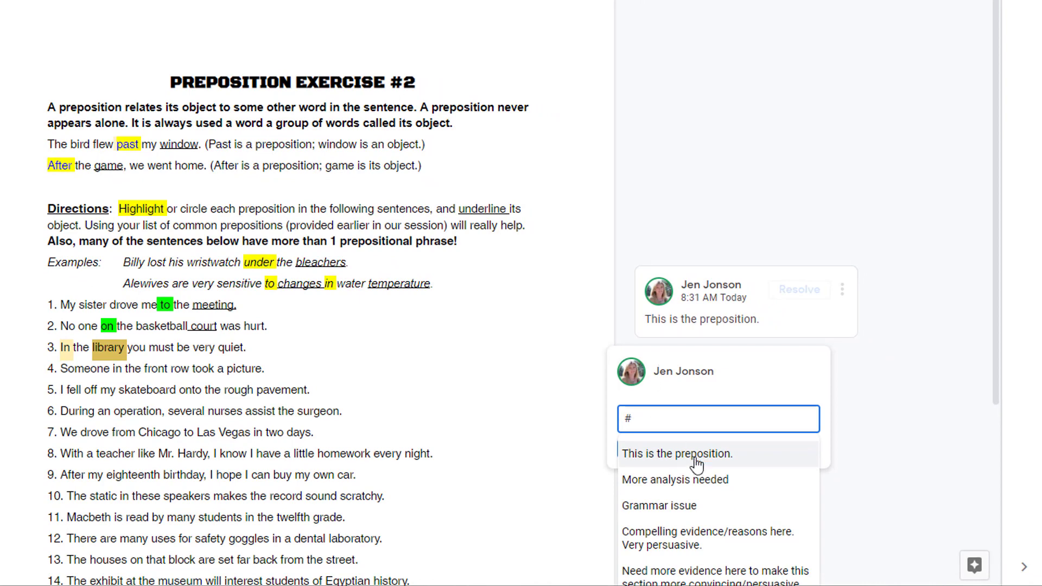
{"action": "scroll", "coordinate": [699, 465], "scroll_direction": "down", "scroll_amount": 5}
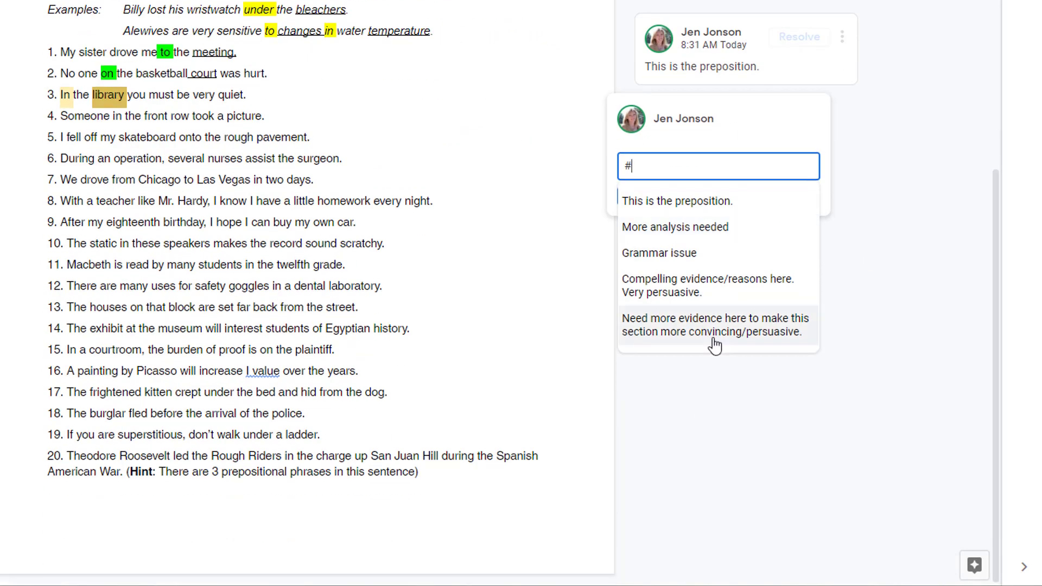
{"action": "type", "text": "this"}
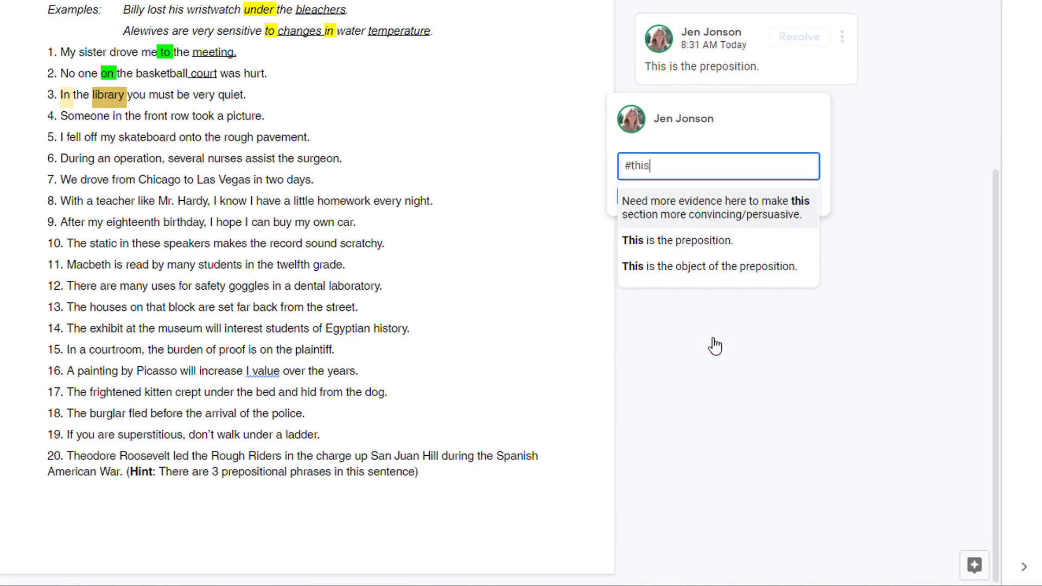
{"action": "left_click", "coordinate": [754, 266]}
{"action": "left_click", "coordinate": [653, 196]}
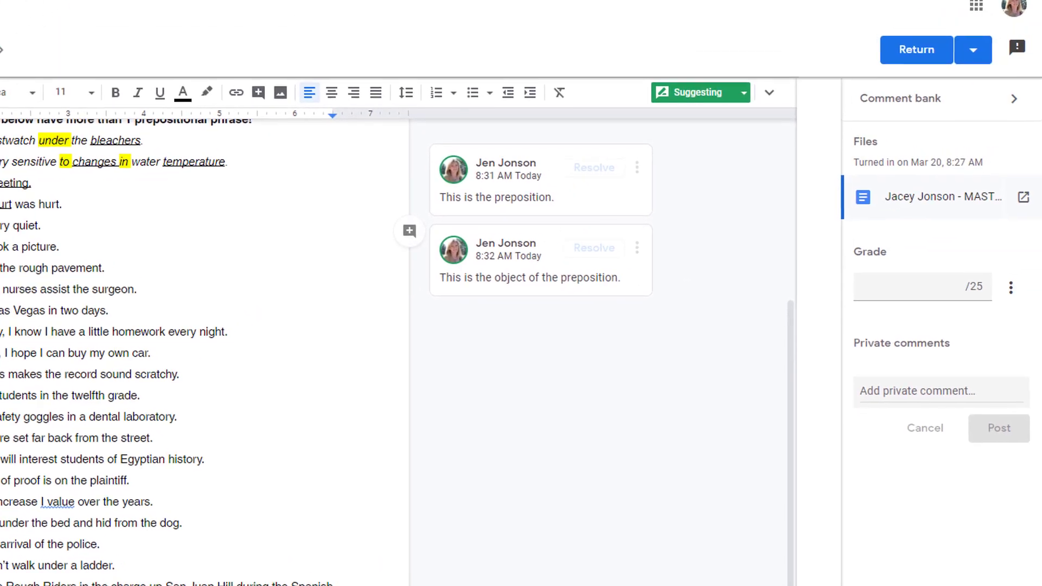
Enter a grade of 2/25 and post the private comment 'incomplete, please finish and resubmit'.
{"action": "left_click", "coordinate": [940, 285]}
{"action": "type", "text": "2"}
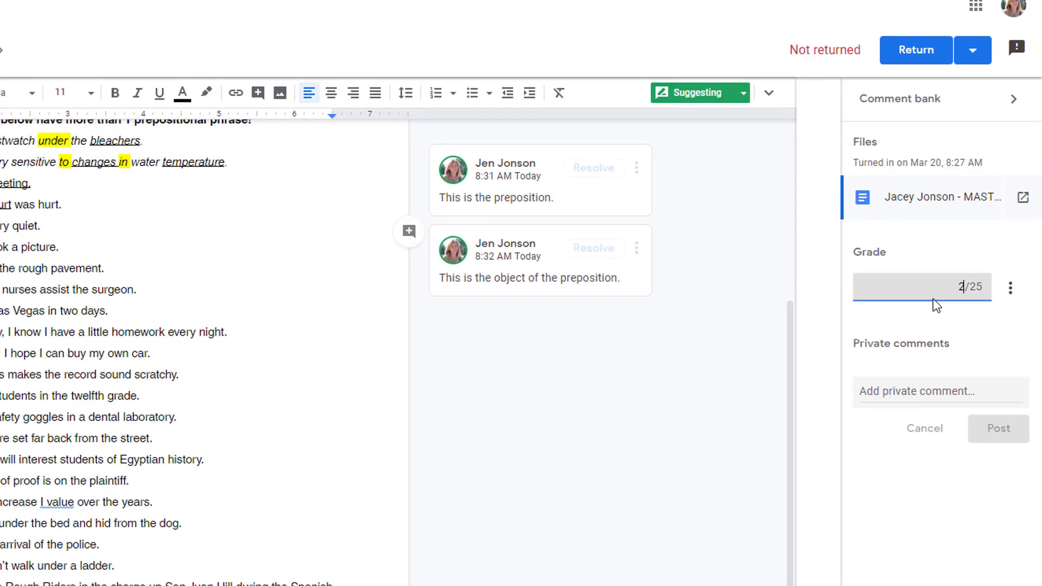
{"action": "left_click", "coordinate": [928, 394]}
{"action": "type", "text": "incomplete, please finish and resubmit"}
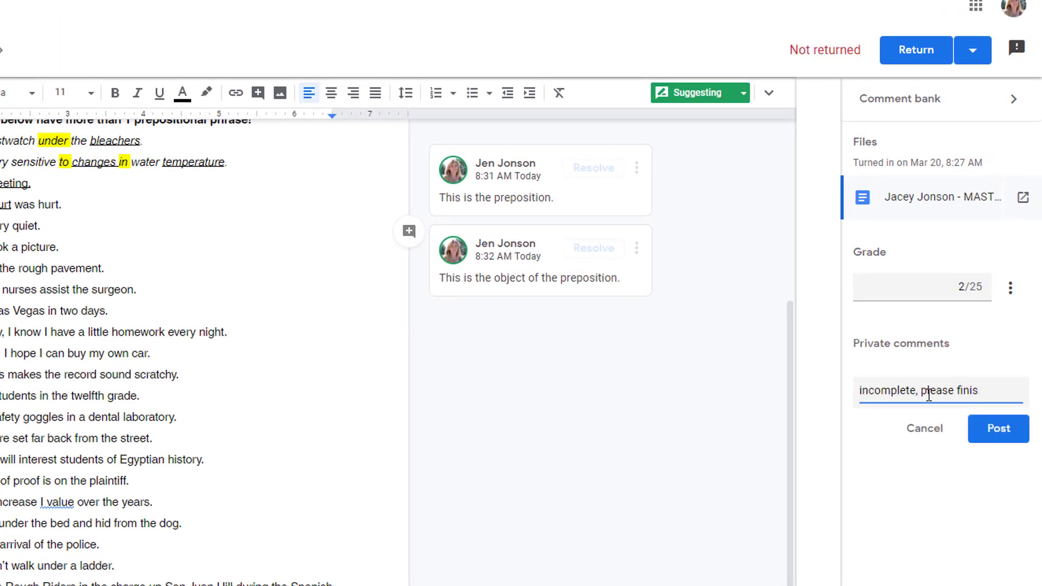
{"action": "left_click", "coordinate": [987, 442]}
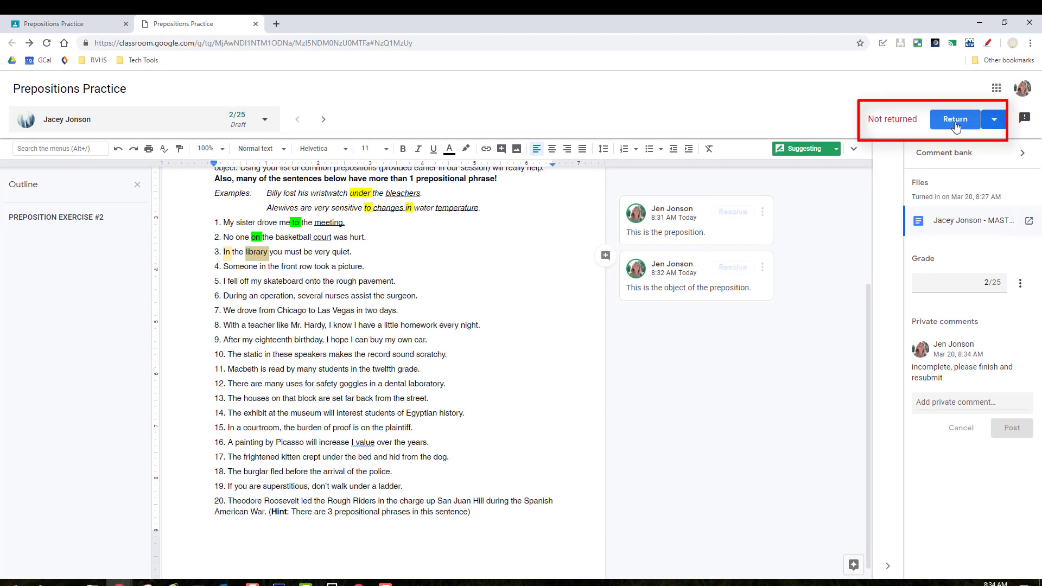
Select the student's graded 2/25 submission in Student work and confirm returning it.
{"action": "left_click", "coordinate": [255, 24]}
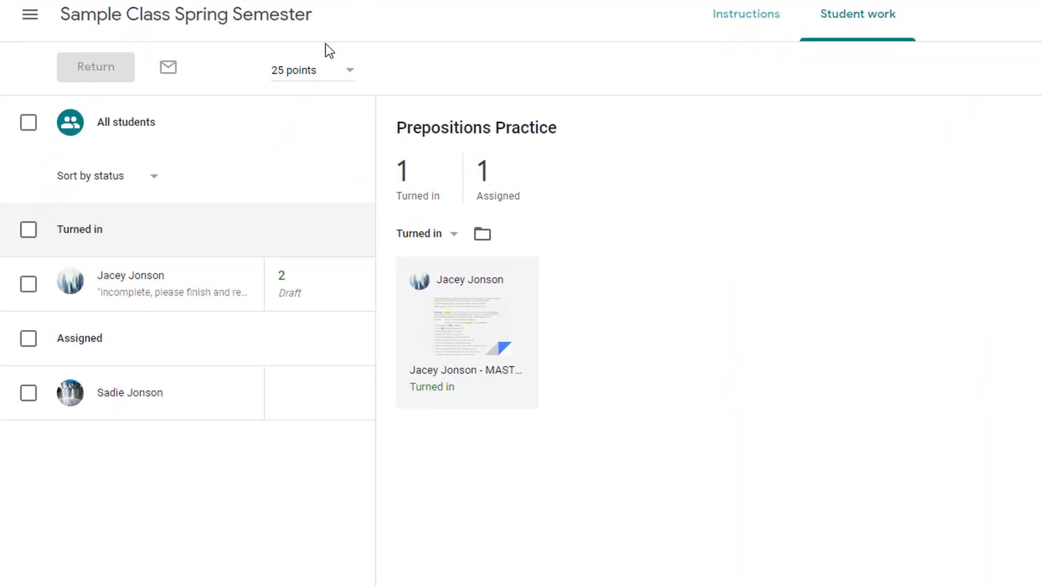
{"action": "left_click", "coordinate": [28, 284]}
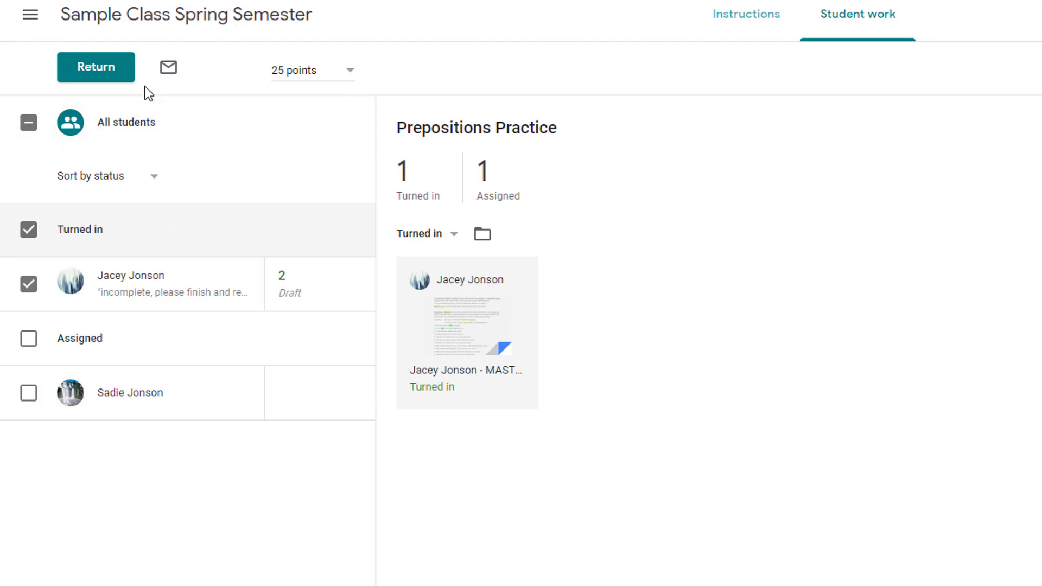
{"action": "left_click", "coordinate": [108, 73]}
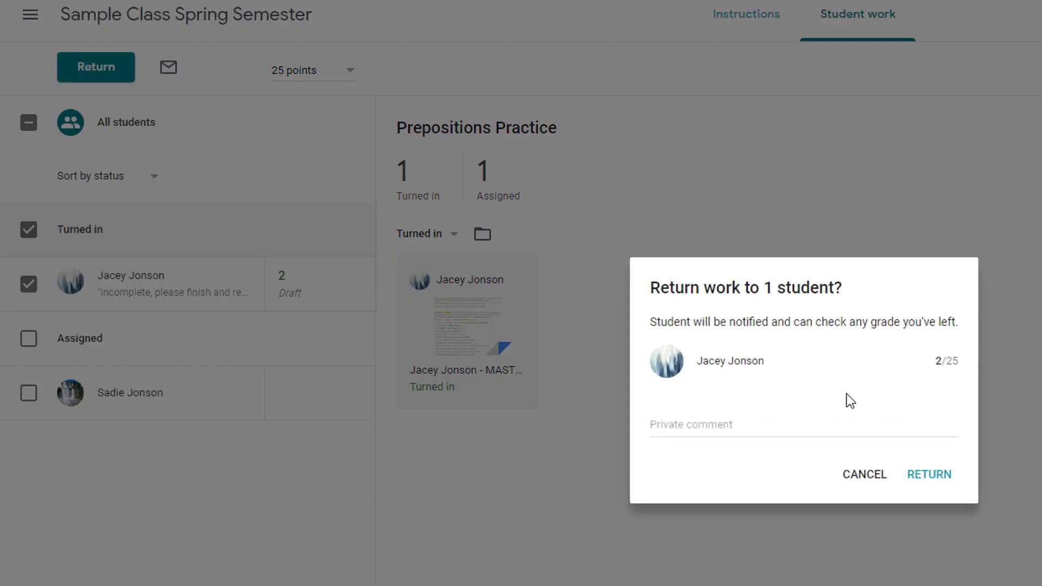
{"action": "left_click", "coordinate": [929, 475]}
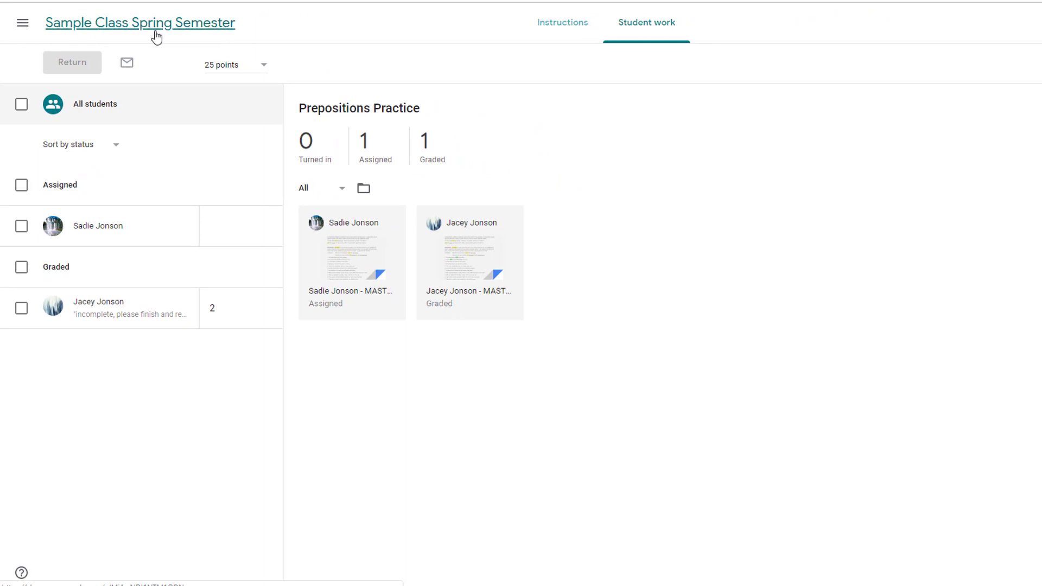
Go to Sample Class Spring Semester's Classwork page and show the Create options for a new post.
{"action": "left_click", "coordinate": [156, 33]}
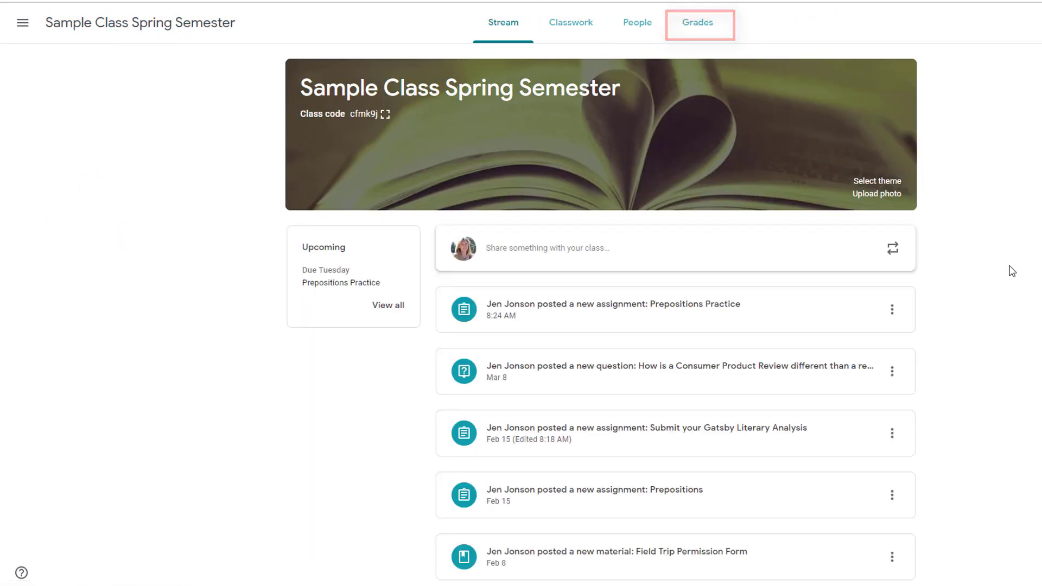
{"action": "left_click", "coordinate": [591, 25]}
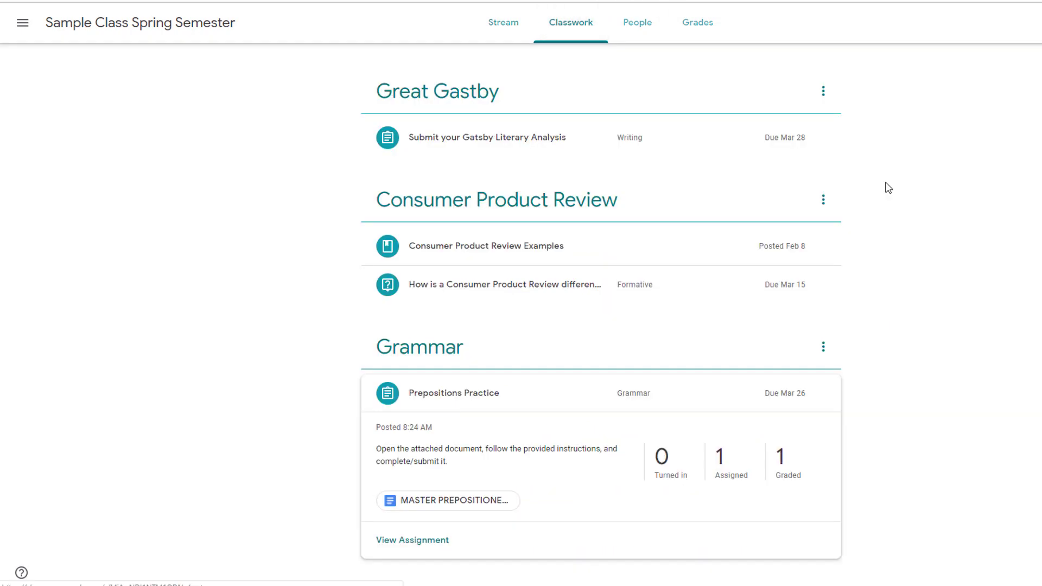
{"action": "scroll", "coordinate": [960, 263], "scroll_direction": "up", "scroll_amount": 3}
{"action": "scroll", "coordinate": [960, 263], "scroll_direction": "up", "scroll_amount": 1}
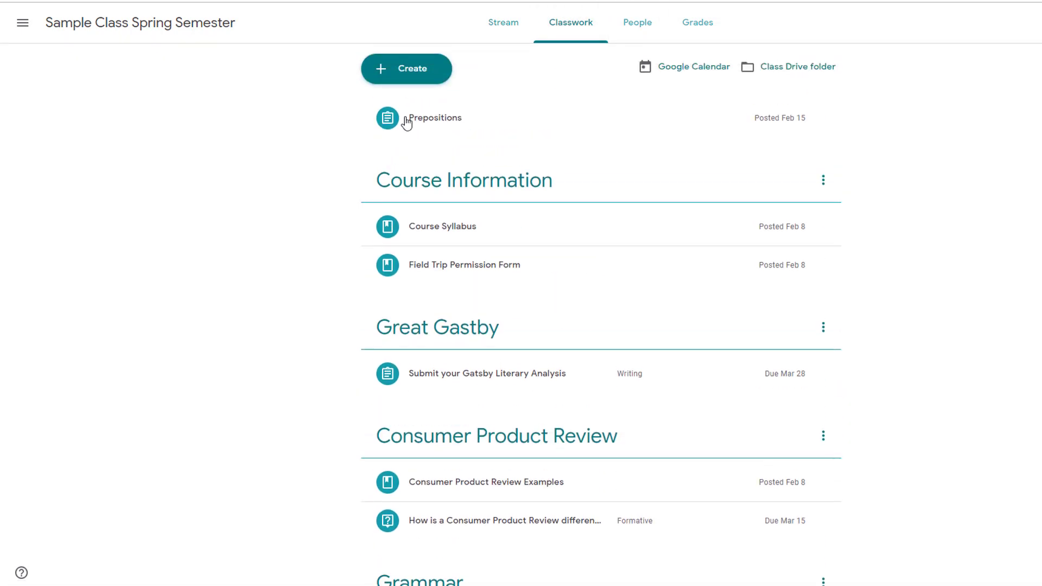
{"action": "left_click", "coordinate": [421, 78]}
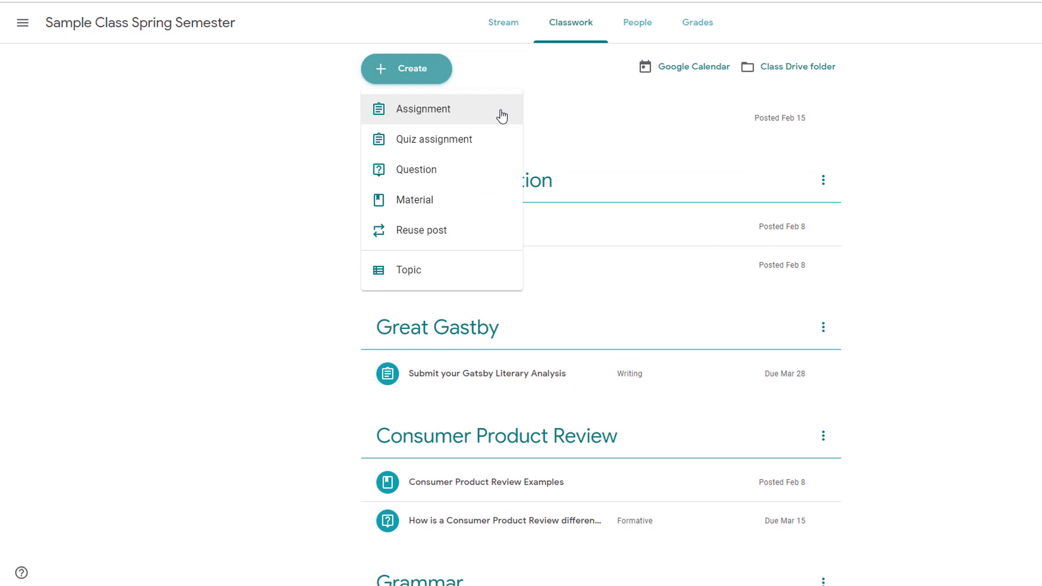